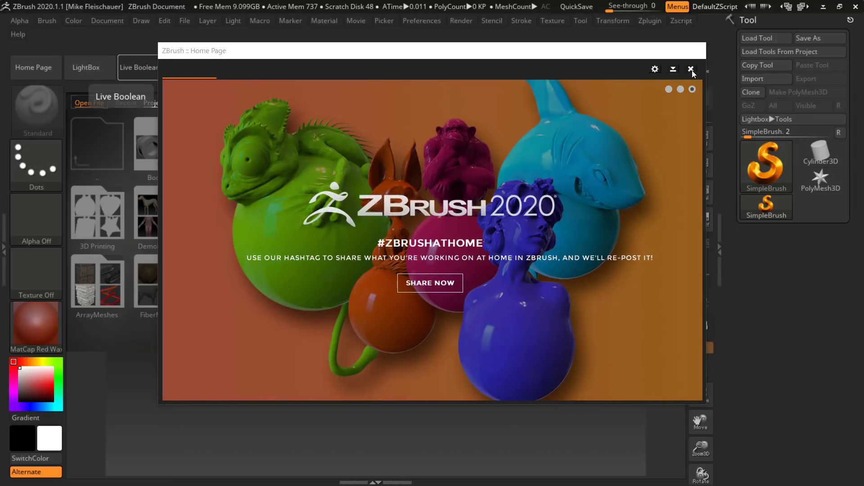
# Close the Home Page window, bring it back to view the promo, then close it again
pyautogui.click(691, 69)
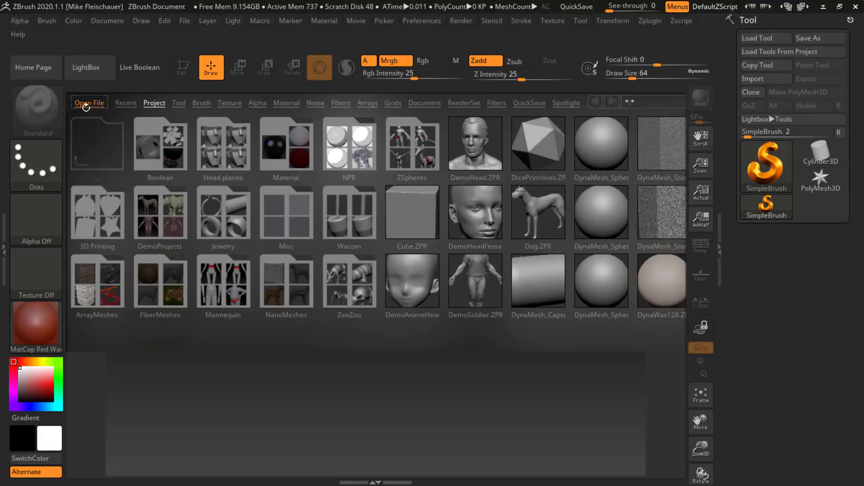
pyautogui.click(40, 66)
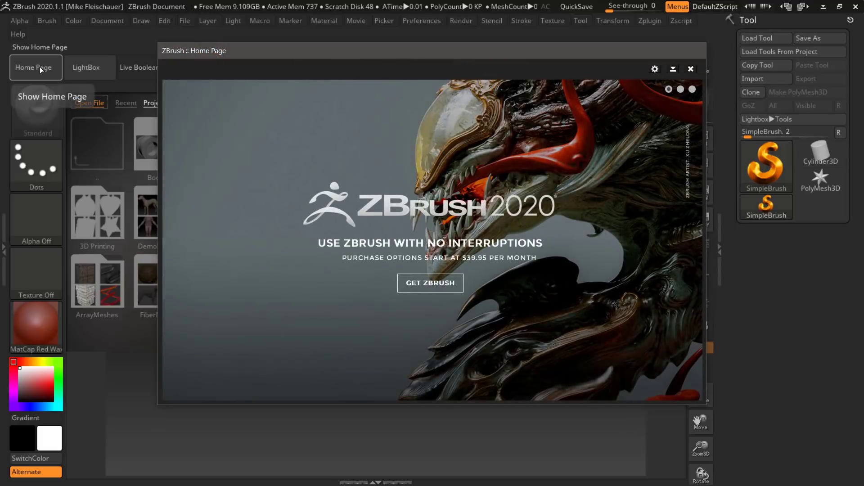
pyautogui.click(691, 69)
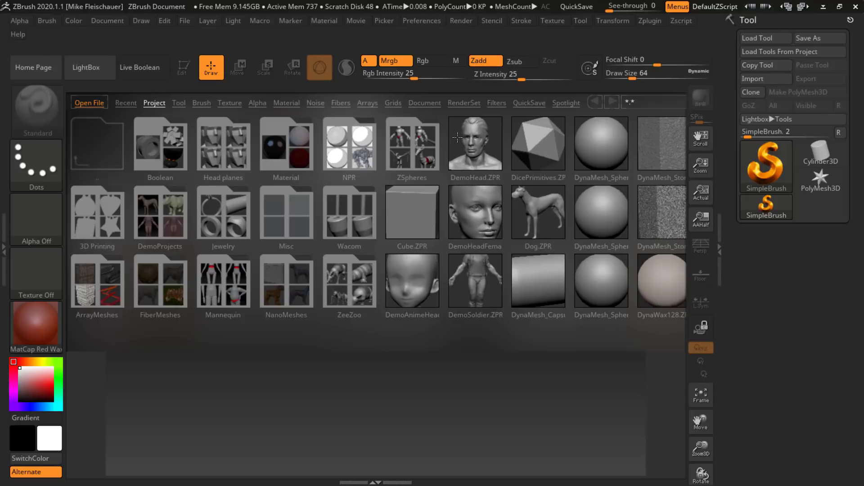
# Open DemoHead.ZPR and sculpt the brow, both cheeks and the jaw with the Standard brush
pyautogui.doubleClick(477, 143)
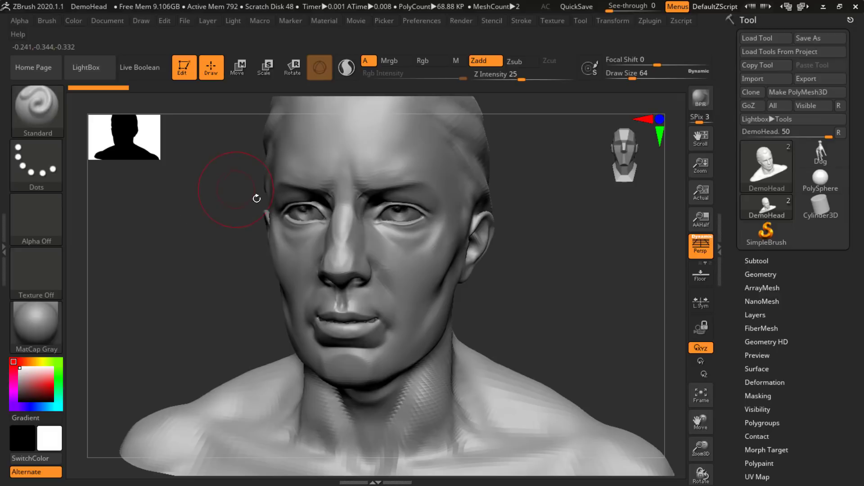
pyautogui.moveTo(498, 193); pyautogui.dragTo(353, 155)
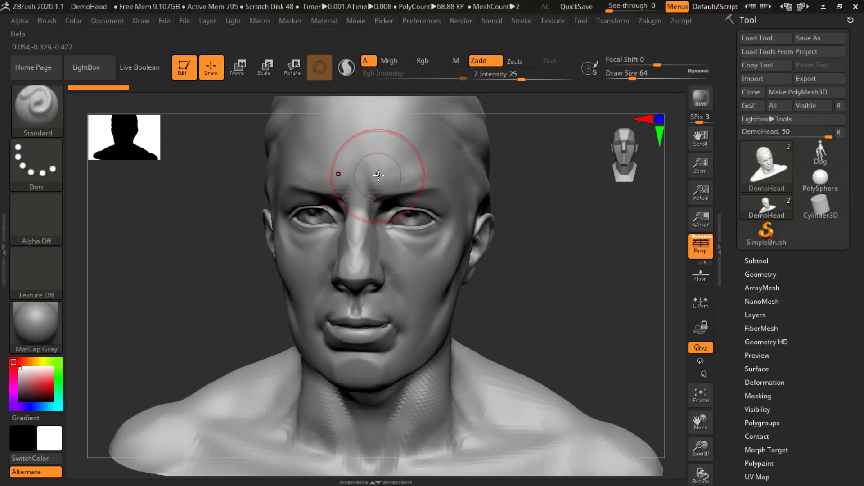
pyautogui.hotkey('ctrl', 'z')
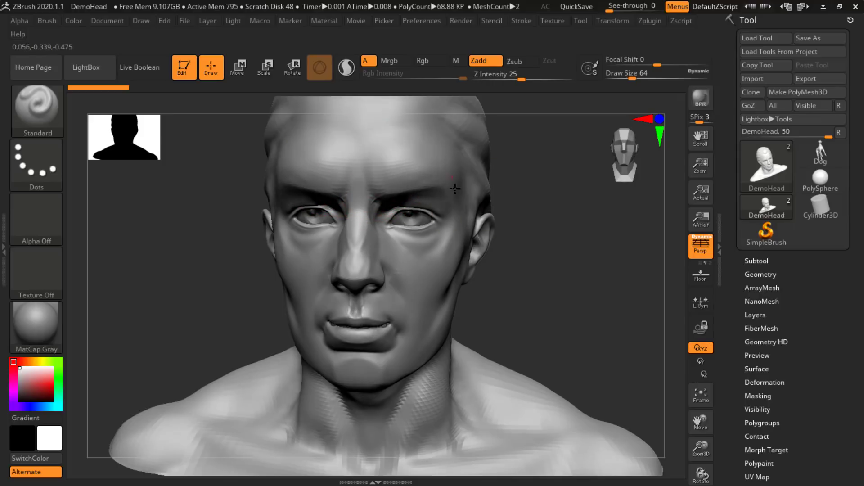
pyautogui.moveTo(457, 194)
pyautogui.mouseDown()
pyautogui.moveTo(446, 238)
pyautogui.moveTo(421, 264)
pyautogui.moveTo(417, 284)
pyautogui.moveTo(419, 318)
pyautogui.moveTo(446, 293)
pyautogui.moveTo(441, 305)
pyautogui.mouseUp()
pyautogui.moveTo(414, 347)
pyautogui.mouseDown()
pyautogui.moveTo(424, 342)
pyautogui.moveTo(407, 360)
pyautogui.mouseUp()
# Sculpt ridges and bulges over the back of the skull, then carve strokes on the cheek
pyautogui.moveTo(469, 332); pyautogui.dragTo(493, 322, button='right')
pyautogui.moveTo(579, 271)
pyautogui.mouseDown(button='right')
pyautogui.moveTo(639, 289)
pyautogui.moveTo(568, 243)
pyautogui.moveTo(549, 201)
pyautogui.moveTo(621, 257)
pyautogui.moveTo(575, 261)
pyautogui.moveTo(544, 283)
pyautogui.moveTo(563, 270)
pyautogui.moveTo(549, 259)
pyautogui.mouseUp(button='right')
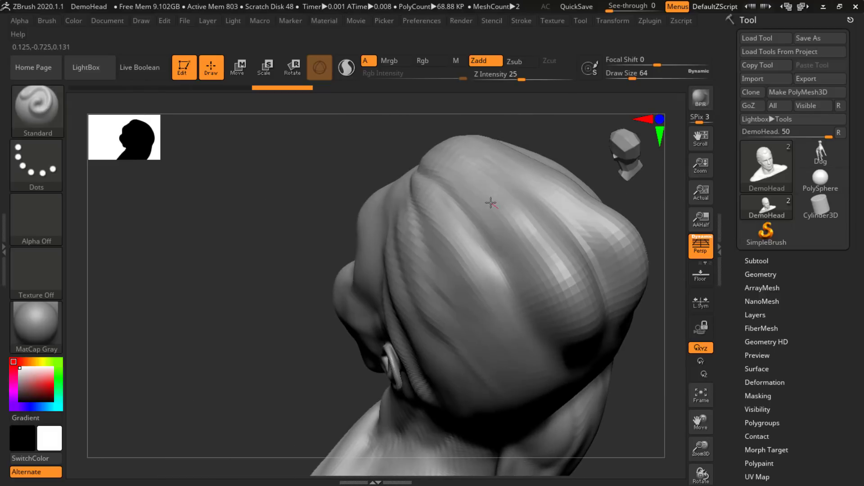
pyautogui.moveTo(490, 202)
pyautogui.mouseDown()
pyautogui.moveTo(563, 306)
pyautogui.moveTo(540, 333)
pyautogui.moveTo(519, 318)
pyautogui.moveTo(595, 266)
pyautogui.moveTo(573, 284)
pyautogui.moveTo(578, 302)
pyautogui.mouseUp()
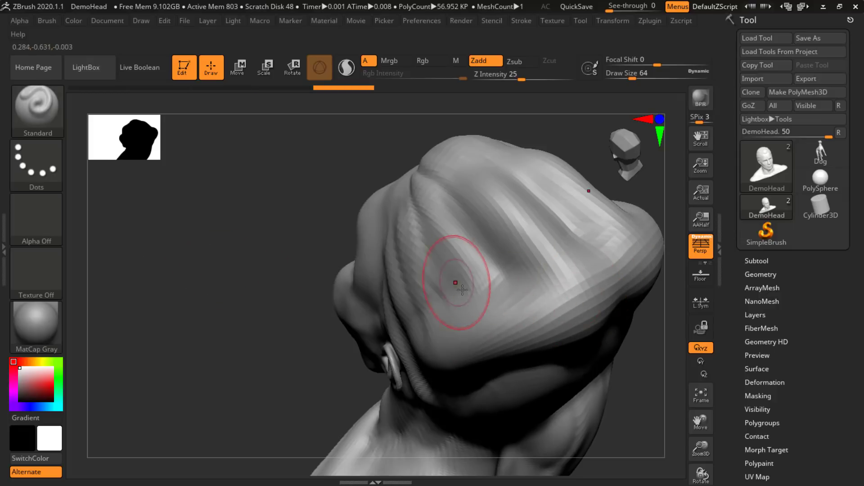
pyautogui.moveTo(455, 280)
pyautogui.mouseDown(button='right')
pyautogui.moveTo(450, 316)
pyautogui.moveTo(417, 255)
pyautogui.moveTo(472, 270)
pyautogui.moveTo(498, 251)
pyautogui.moveTo(489, 280)
pyautogui.moveTo(395, 266)
pyautogui.mouseUp(button='right')
pyautogui.moveTo(395, 266); pyautogui.dragTo(422, 312)
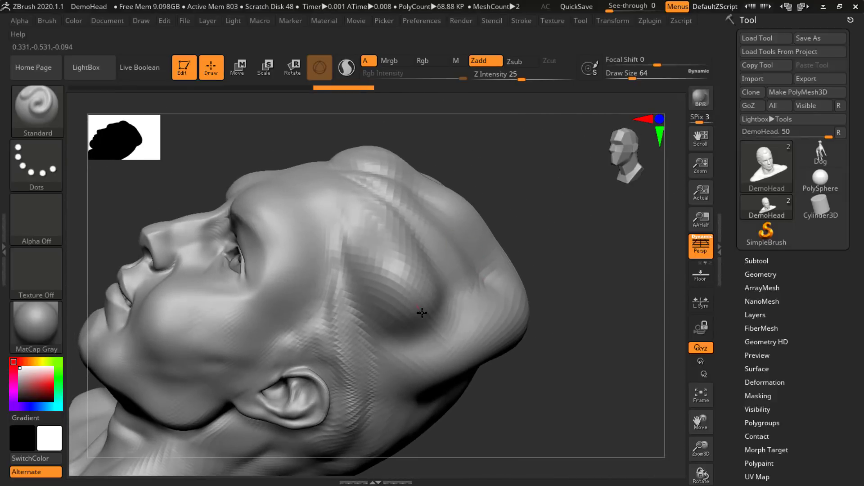
# Build up a clay fold along the side of the skull with the ClayBuildup brush
pyautogui.click(22, 110)
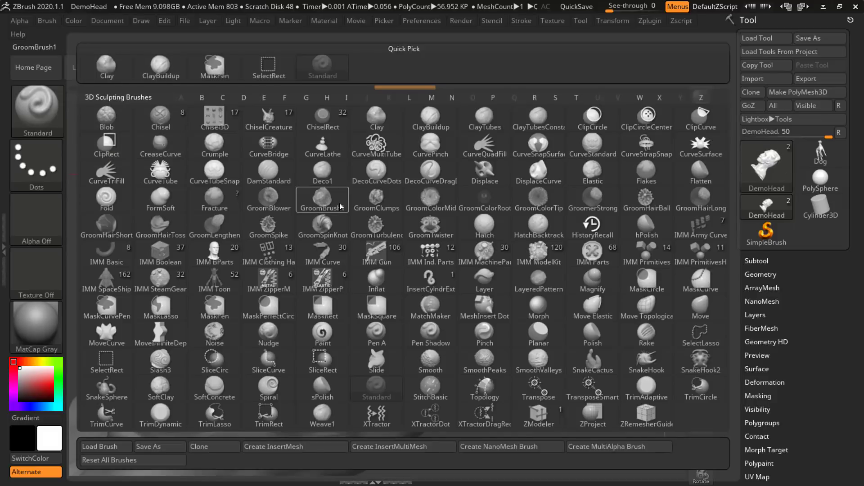
pyautogui.click(427, 126)
pyautogui.moveTo(403, 243)
pyautogui.mouseDown()
pyautogui.moveTo(428, 257)
pyautogui.moveTo(406, 231)
pyautogui.moveTo(423, 227)
pyautogui.moveTo(458, 242)
pyautogui.moveTo(501, 303)
pyautogui.moveTo(443, 245)
pyautogui.moveTo(368, 220)
pyautogui.moveTo(441, 235)
pyautogui.moveTo(488, 274)
pyautogui.moveTo(511, 311)
pyautogui.moveTo(369, 225)
pyautogui.moveTo(347, 230)
pyautogui.moveTo(344, 164)
pyautogui.moveTo(359, 217)
pyautogui.moveTo(474, 255)
pyautogui.moveTo(449, 249)
pyautogui.moveTo(453, 242)
pyautogui.moveTo(455, 274)
pyautogui.mouseUp()
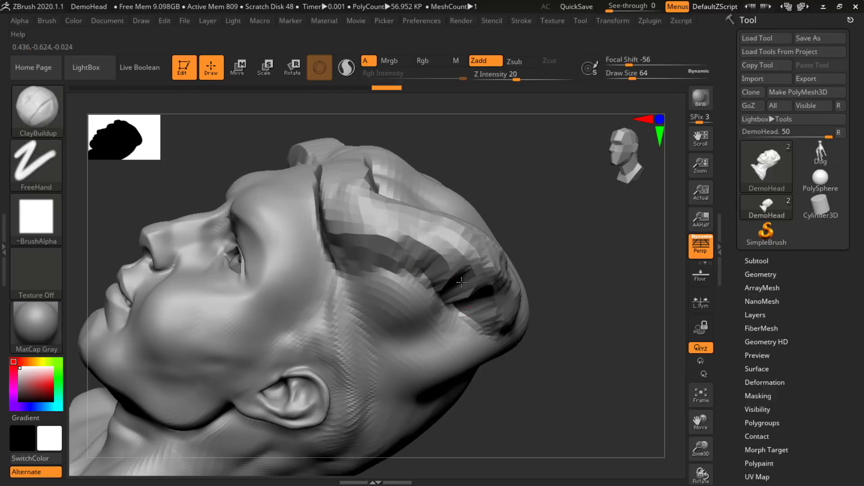
pyautogui.moveTo(461, 281)
pyautogui.mouseDown()
pyautogui.moveTo(477, 311)
pyautogui.moveTo(494, 304)
pyautogui.moveTo(488, 282)
pyautogui.moveTo(423, 234)
pyautogui.mouseUp()
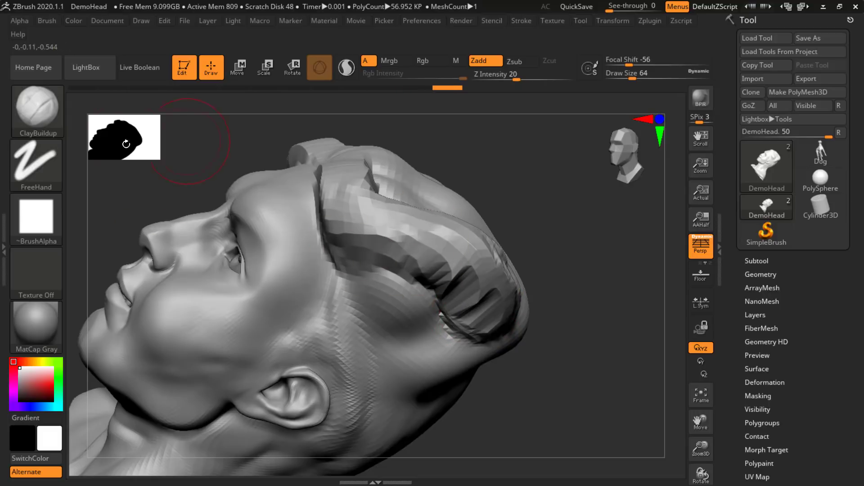
# Switch to the Smooth brush and smooth the faceted clay on the skull
pyautogui.click(58, 124)
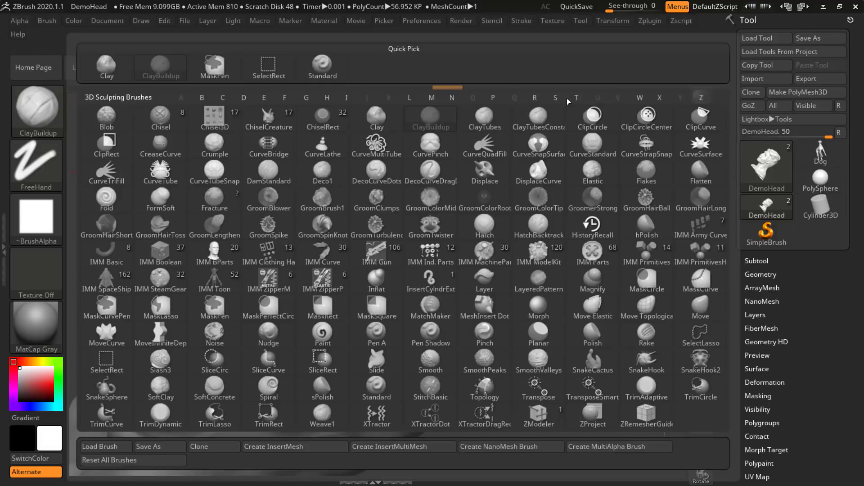
pyautogui.click(555, 96)
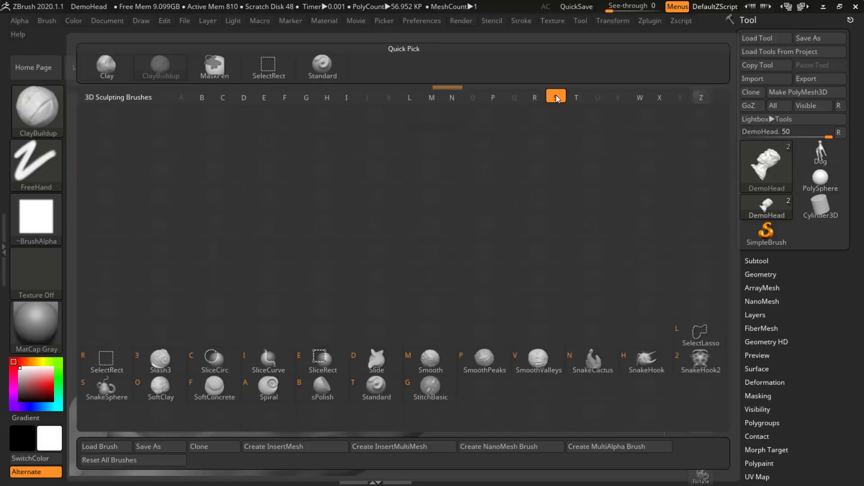
pyautogui.click(430, 372)
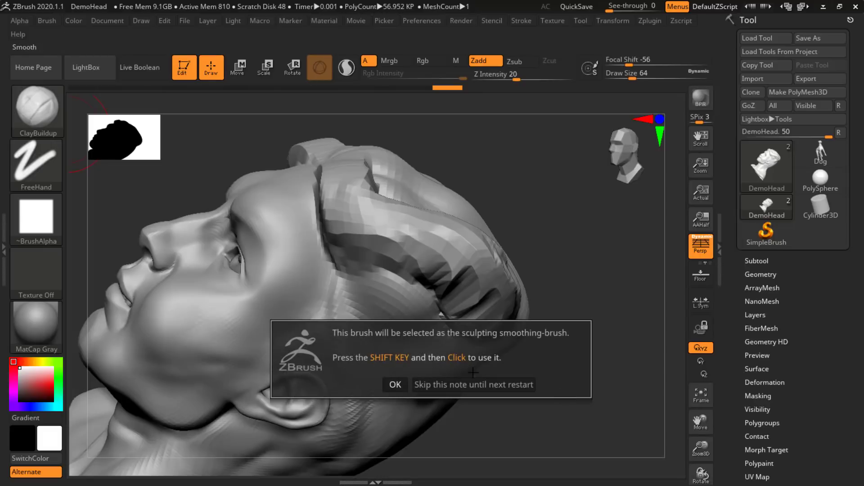
pyautogui.click(395, 384)
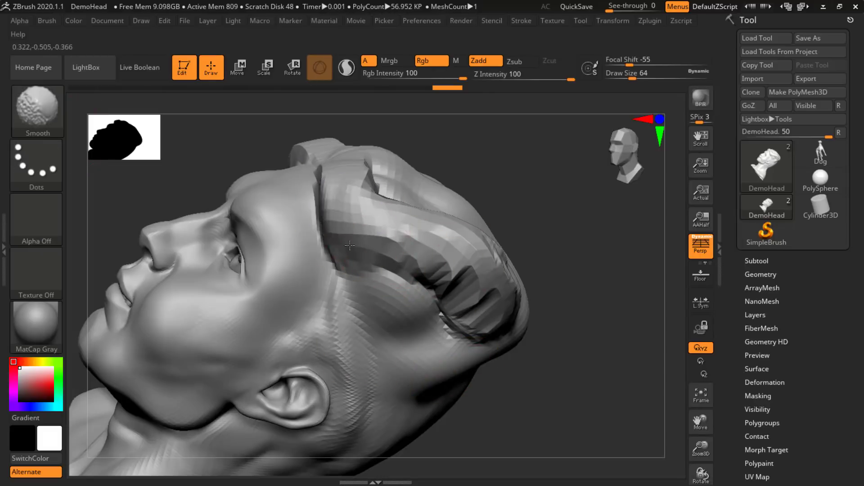
pyautogui.moveTo(362, 276)
pyautogui.mouseDown()
pyautogui.moveTo(496, 270)
pyautogui.moveTo(487, 315)
pyautogui.moveTo(360, 193)
pyautogui.moveTo(395, 202)
pyautogui.moveTo(450, 253)
pyautogui.moveTo(495, 315)
pyautogui.moveTo(473, 266)
pyautogui.moveTo(518, 270)
pyautogui.moveTo(486, 293)
pyautogui.moveTo(527, 306)
pyautogui.moveTo(516, 349)
pyautogui.moveTo(495, 292)
pyautogui.moveTo(518, 315)
pyautogui.moveTo(472, 280)
pyautogui.moveTo(527, 363)
pyautogui.mouseUp()
# Shift-smooth the cheek below the eye, then sculpt ridges and creases into it
pyautogui.press('shift')
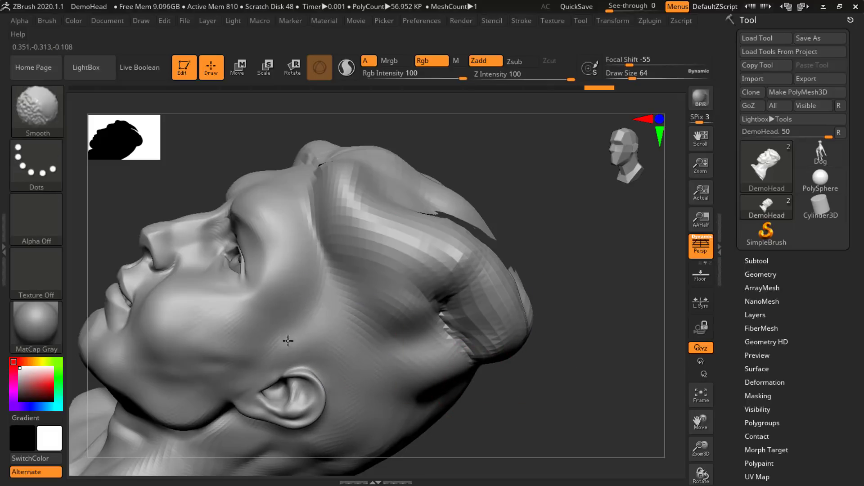
pyautogui.moveTo(286, 346)
pyautogui.keyDown('shift'); pyautogui.mouseDown()
pyautogui.moveTo(290, 290)
pyautogui.moveTo(309, 258)
pyautogui.moveTo(328, 314)
pyautogui.moveTo(299, 285)
pyautogui.moveTo(270, 293)
pyautogui.mouseUp(); pyautogui.keyUp('shift')
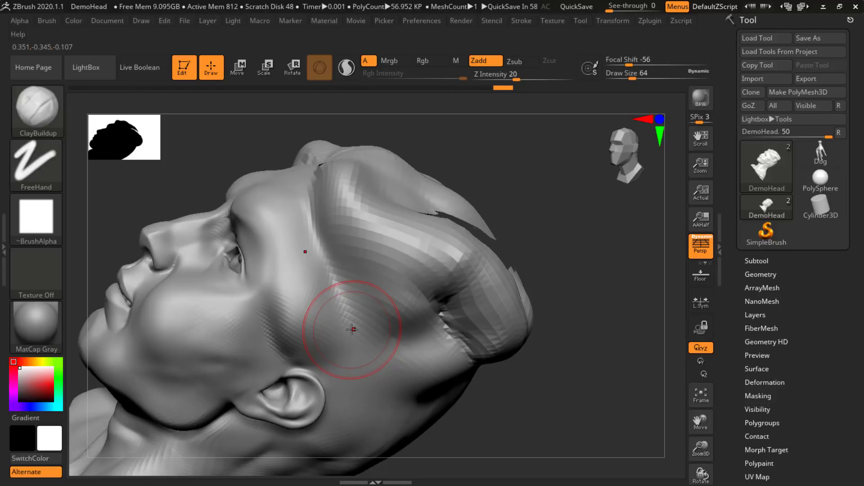
pyautogui.moveTo(331, 309)
pyautogui.mouseDown()
pyautogui.moveTo(361, 315)
pyautogui.moveTo(347, 310)
pyautogui.moveTo(386, 352)
pyautogui.moveTo(400, 315)
pyautogui.moveTo(405, 378)
pyautogui.moveTo(360, 419)
pyautogui.moveTo(297, 324)
pyautogui.moveTo(318, 289)
pyautogui.moveTo(427, 349)
pyautogui.moveTo(383, 414)
pyautogui.mouseUp()
pyautogui.moveTo(562, 270)
pyautogui.mouseDown()
pyautogui.moveTo(312, 343)
pyautogui.moveTo(360, 306)
pyautogui.moveTo(406, 405)
pyautogui.moveTo(324, 468)
pyautogui.mouseUp()
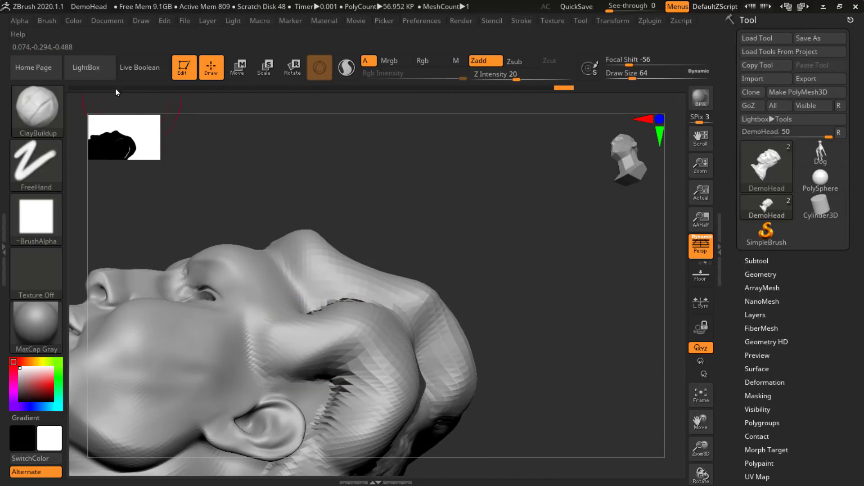
# Reopen LightBox and switch between its Document and Project listings
pyautogui.click(83, 66)
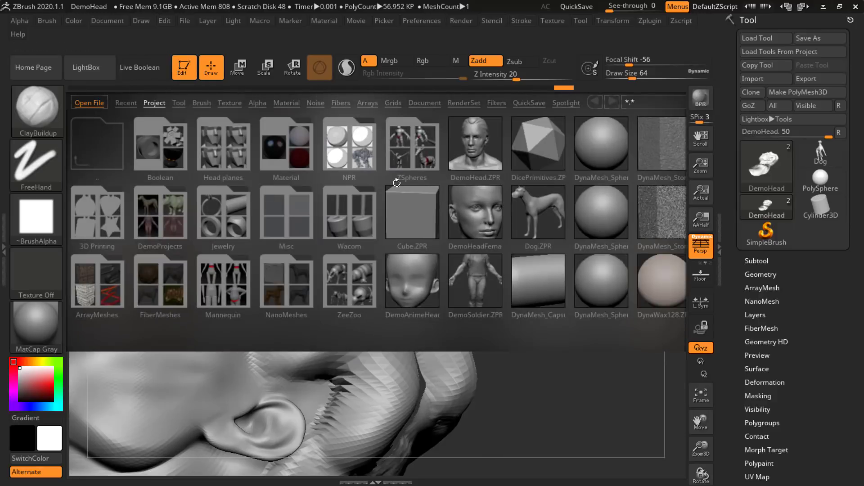
pyautogui.click(425, 103)
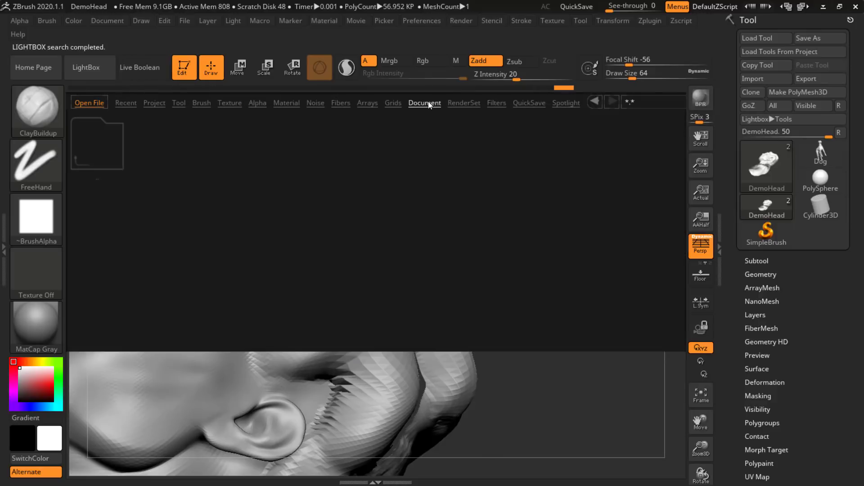
pyautogui.click(388, 20)
pyautogui.moveTo(422, 21)
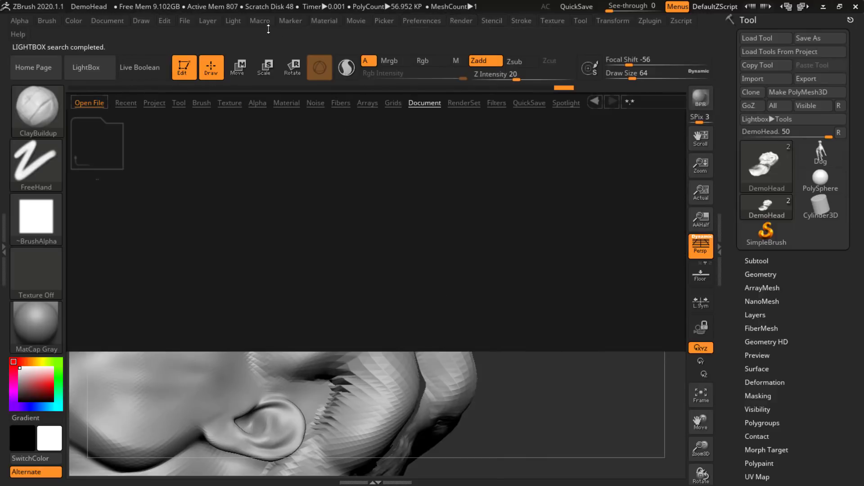
pyautogui.click(234, 19)
pyautogui.click(154, 103)
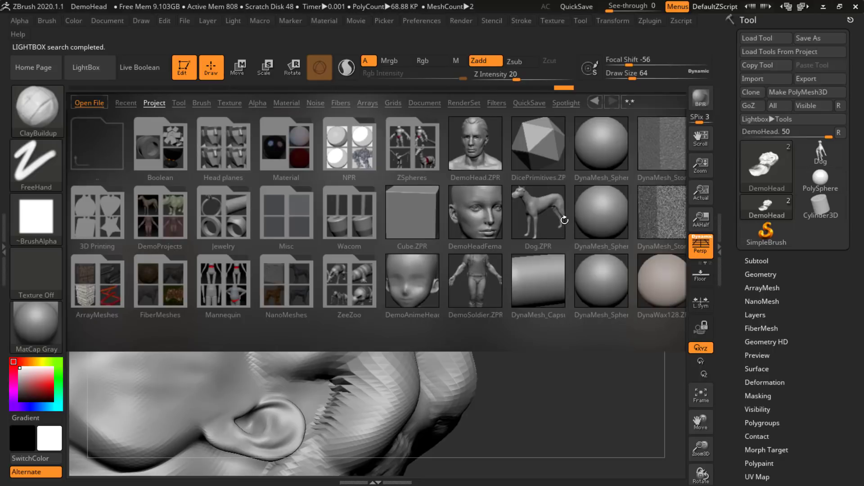
# Cycle back and forward through the LightBox browsing history, ending on the Document listing
pyautogui.click(596, 100)
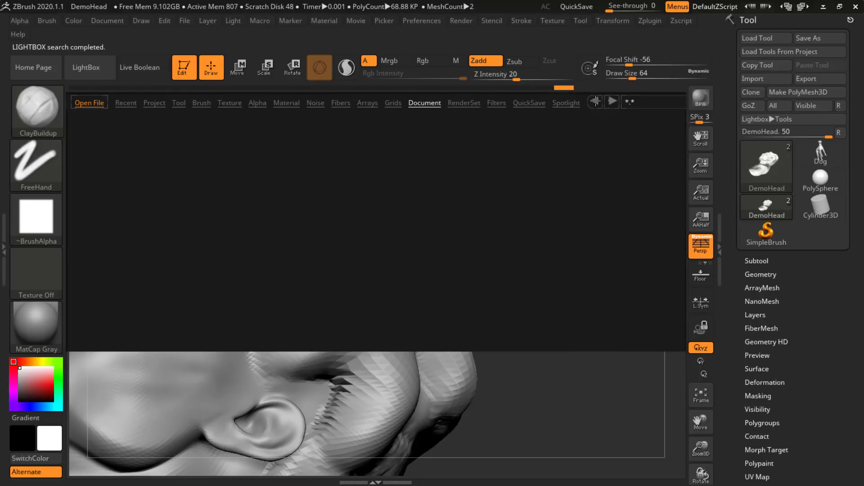
pyautogui.click(613, 102)
pyautogui.click(613, 102)
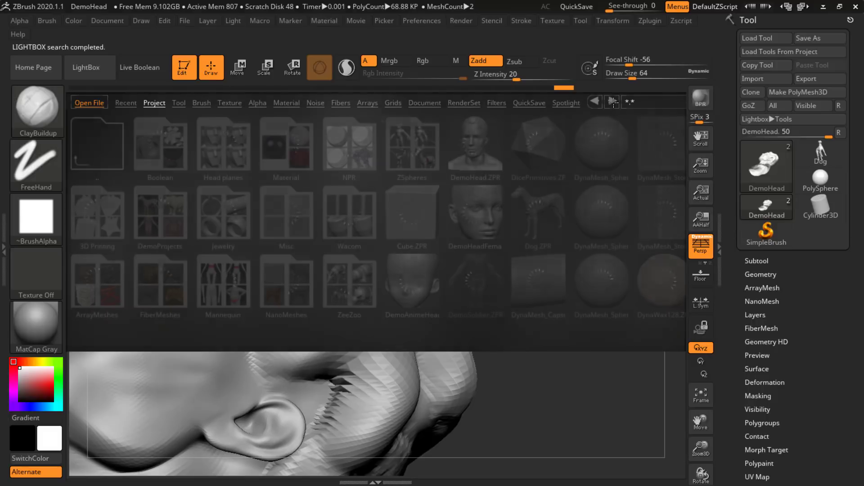
pyautogui.click(613, 102)
pyautogui.click(613, 102)
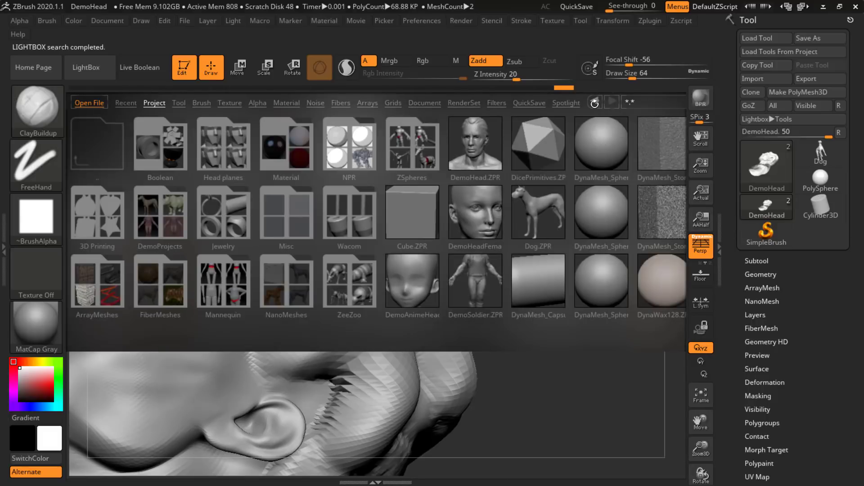
pyautogui.click(595, 102)
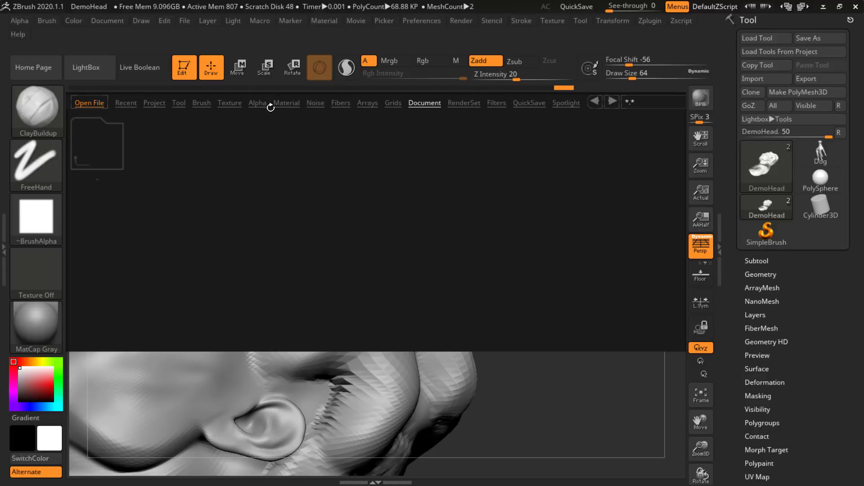
# Browse the Material and Tool libraries, then select Dog.ZPR in Projects and scroll the grid
pyautogui.click(284, 104)
pyautogui.click(595, 102)
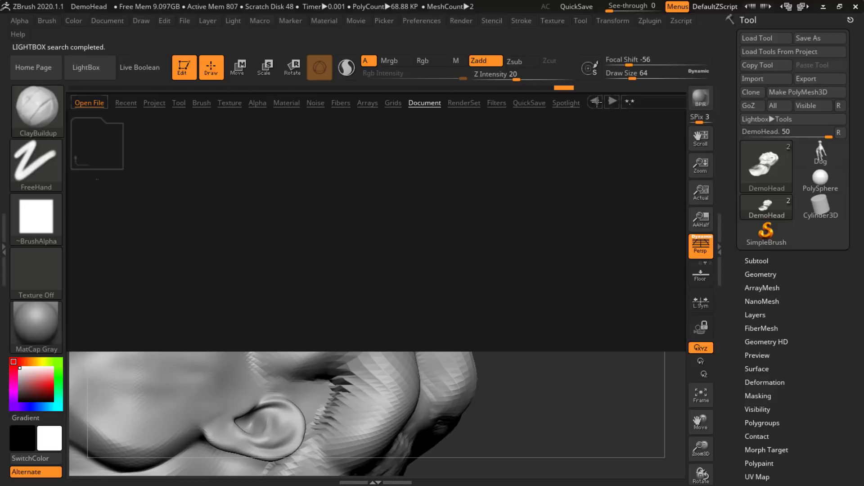
pyautogui.click(286, 103)
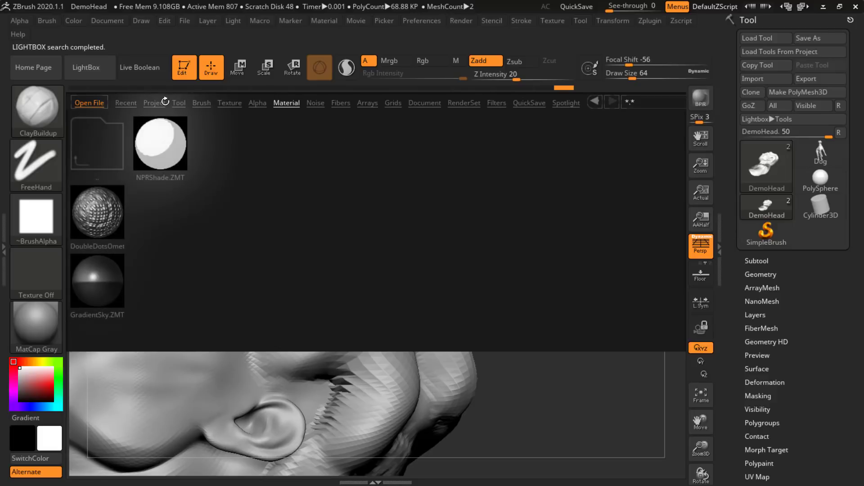
pyautogui.click(179, 103)
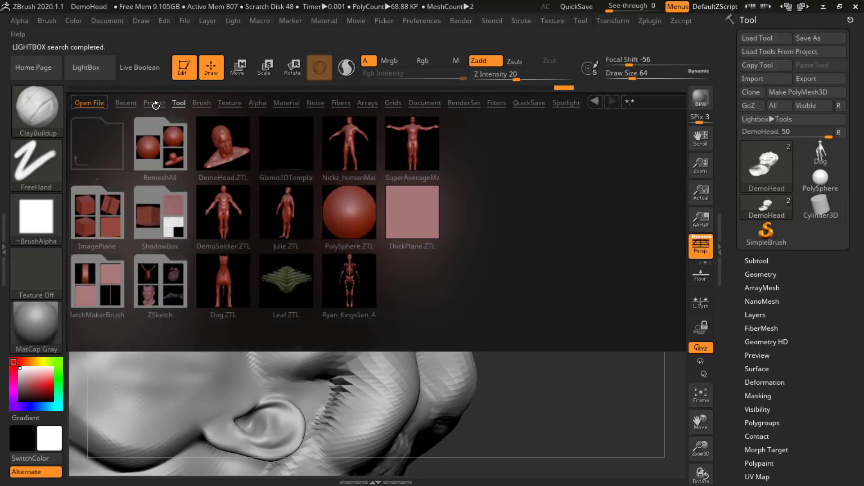
pyautogui.click(156, 104)
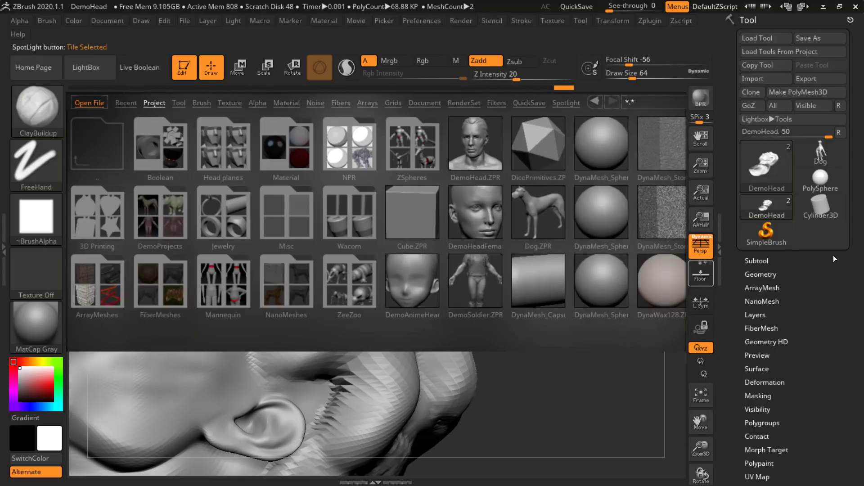
pyautogui.click(554, 219)
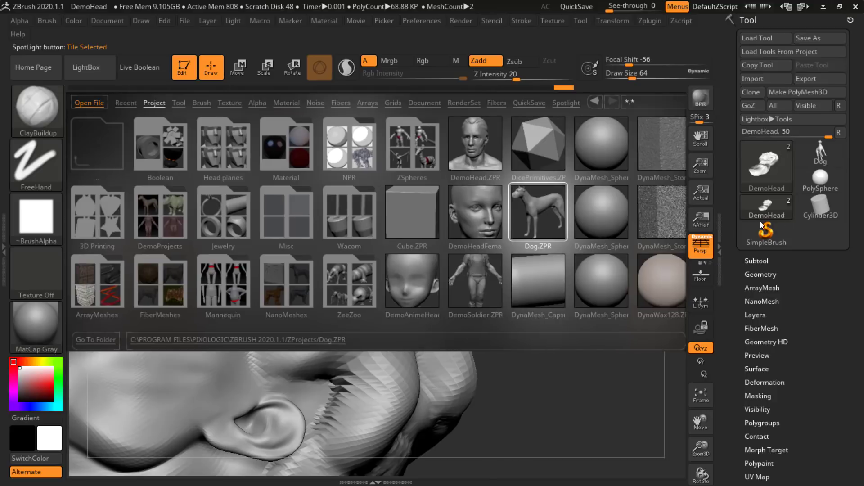
pyautogui.moveTo(540, 234); pyautogui.dragTo(351, 236)
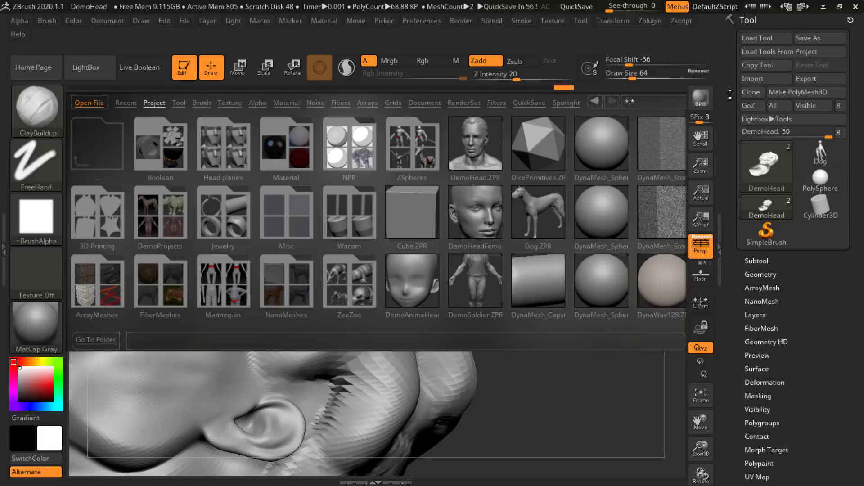
pyautogui.click(750, 80)
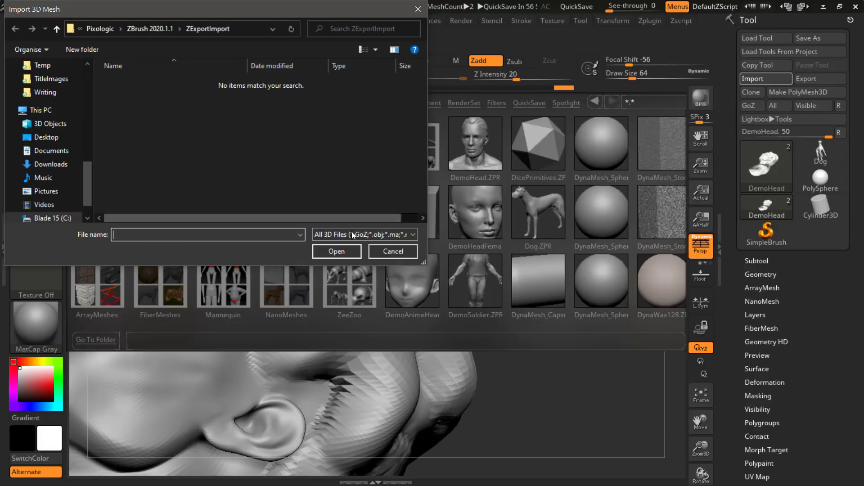
pyautogui.click(358, 235)
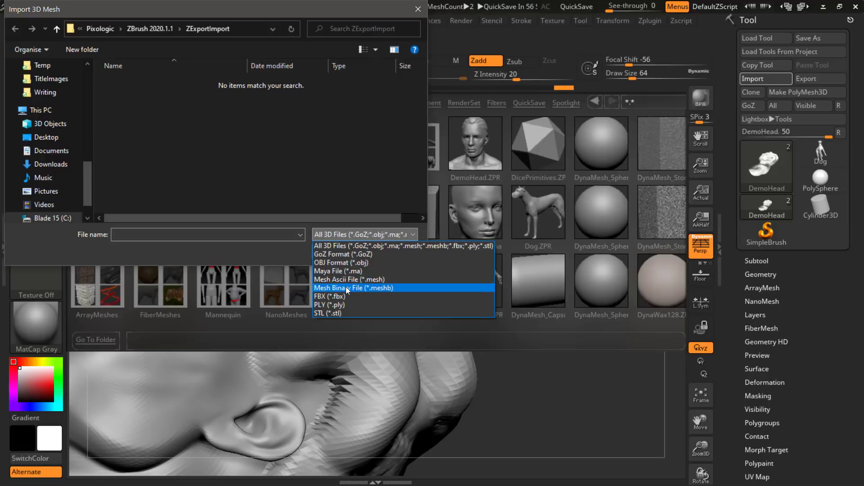
pyautogui.click(416, 12)
pyautogui.click(416, 11)
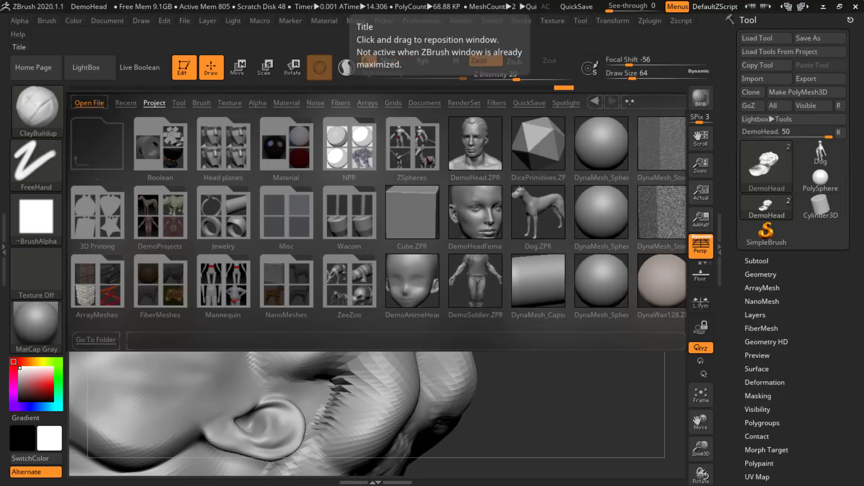
# Switch to the Pixologic ZBrush 2020 features page in the browser and scroll down through it
pyautogui.hotkey('alt', 'Tab')
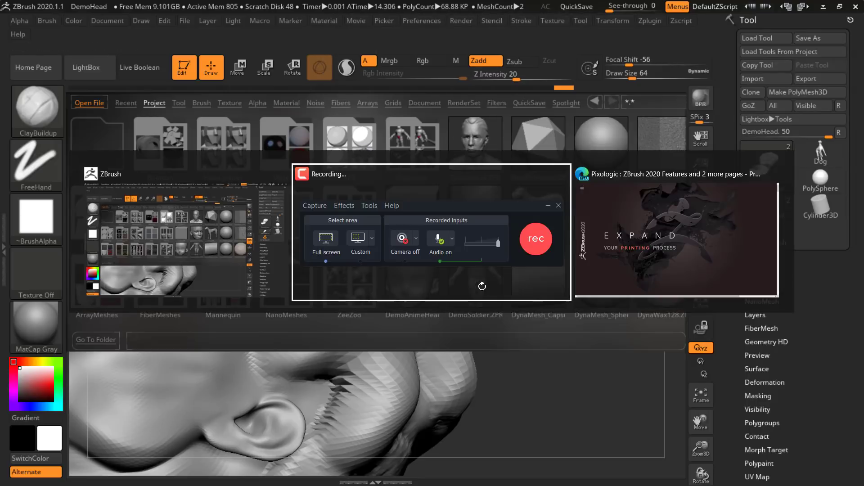
pyautogui.hotkey('alt', 'Tab')
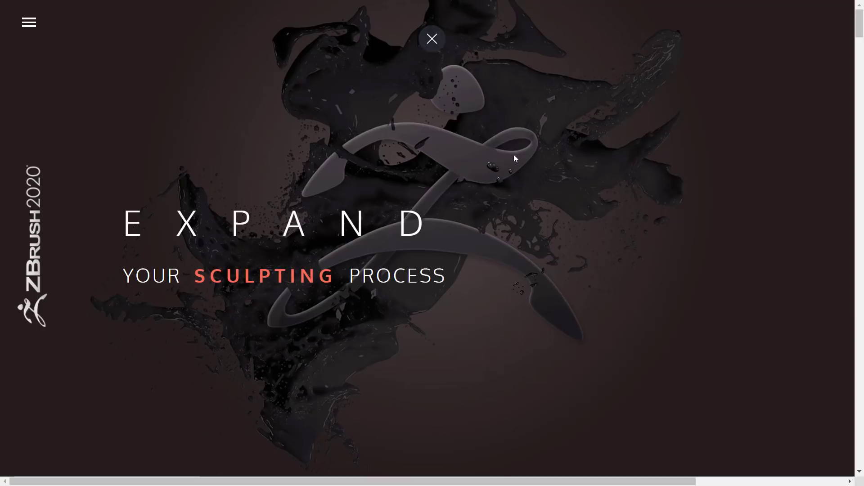
pyautogui.scroll(-5, 629, 258)
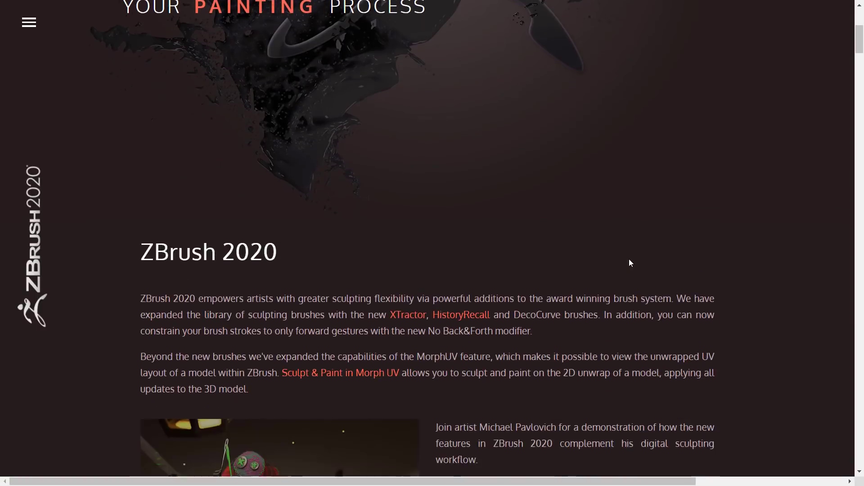
pyautogui.scroll(-12, 629, 260)
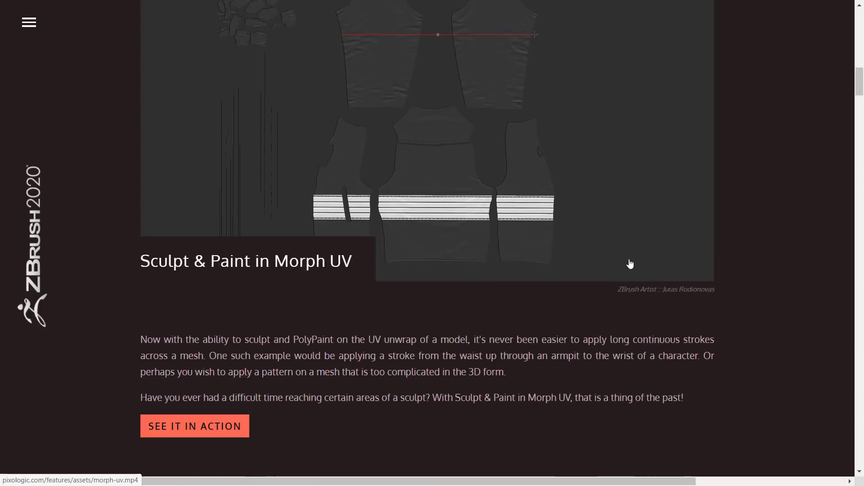
pyautogui.scroll(-12, 630, 265)
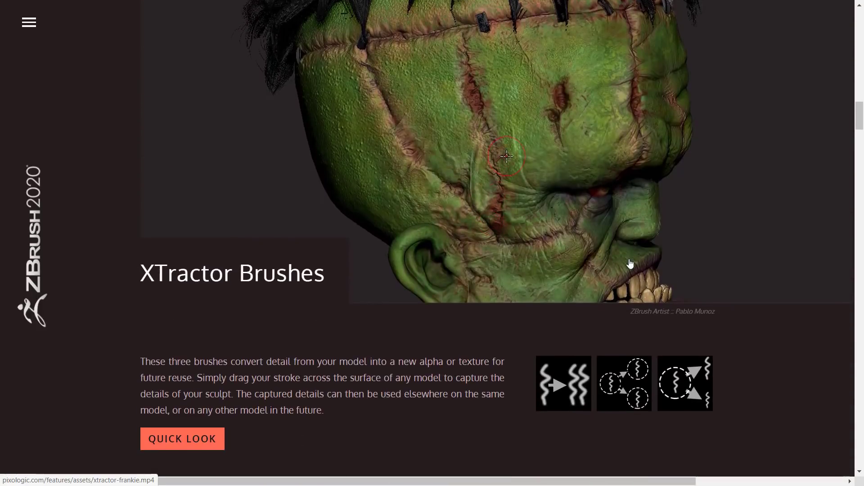
pyautogui.scroll(-14, 630, 265)
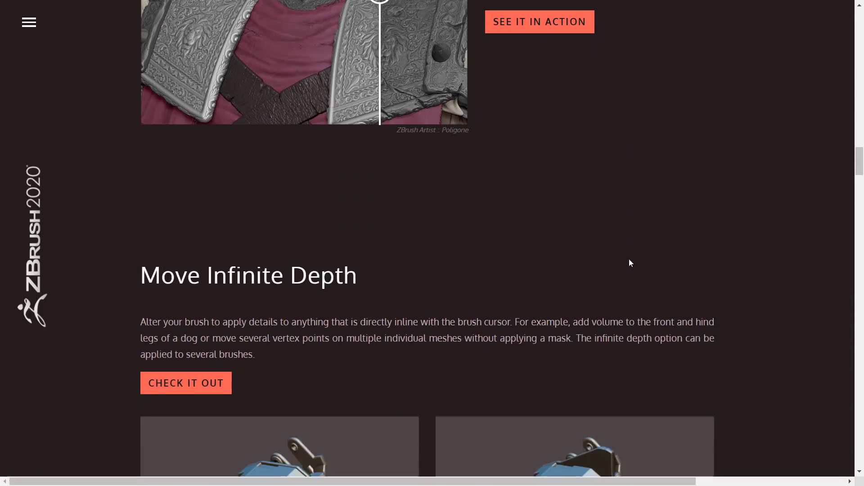
pyautogui.scroll(-14, 630, 263)
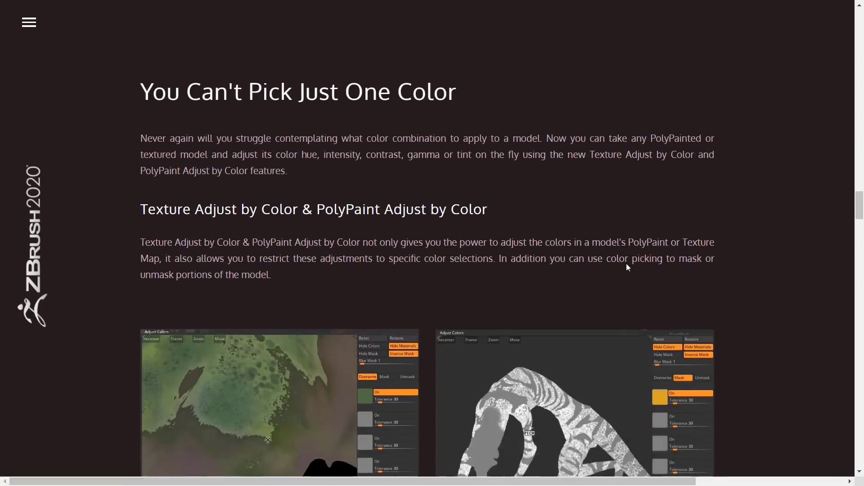
pyautogui.scroll(-15, 628, 267)
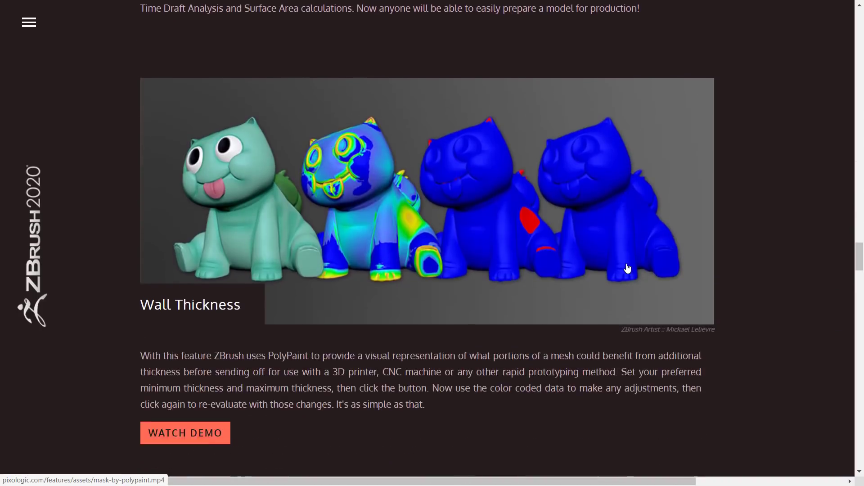
pyautogui.scroll(-15, 628, 269)
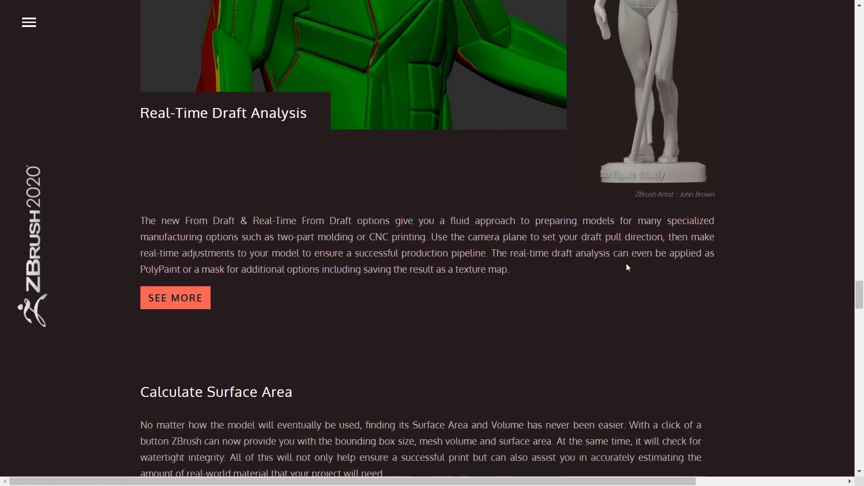
pyautogui.scroll(-15, 628, 268)
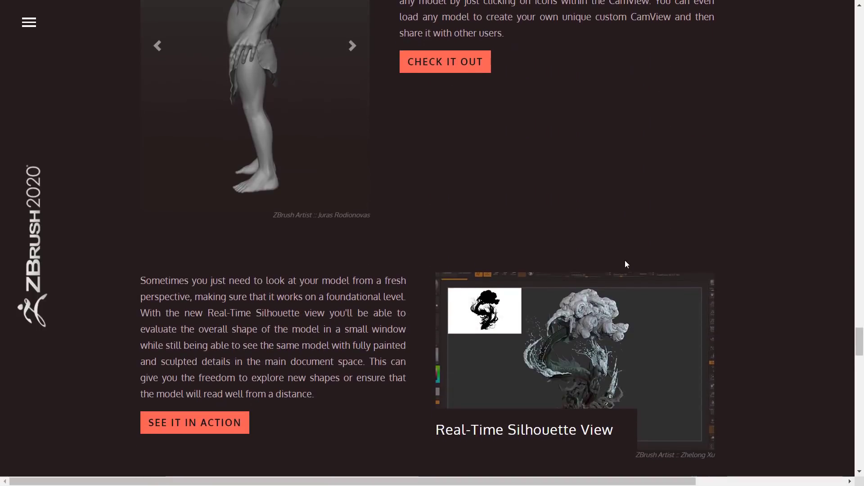
pyautogui.scroll(-12, 624, 263)
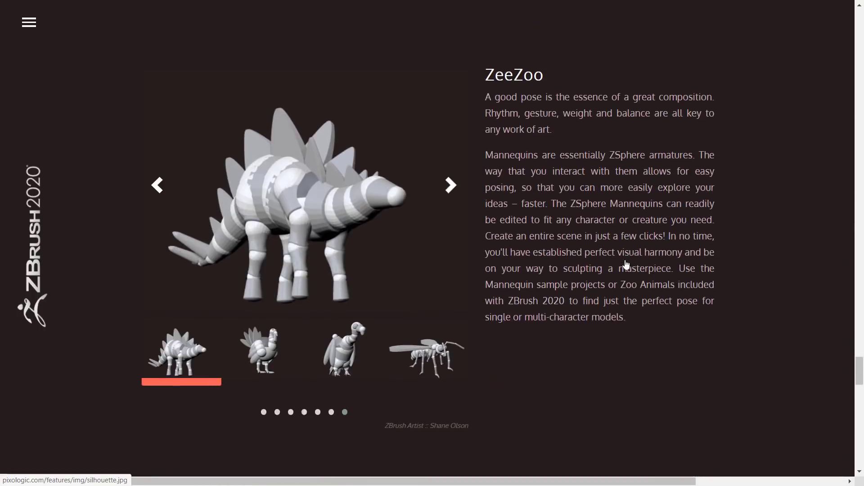
pyautogui.scroll(3, 626, 265)
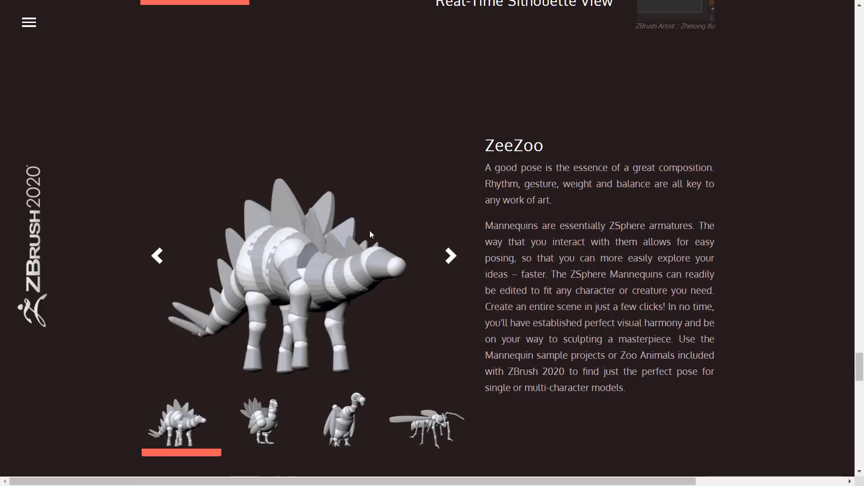
# Preview the turkey, vulture and mosquito in the ZeeZoo carousel and flip between animal sets
pyautogui.click(277, 438)
pyautogui.click(325, 424)
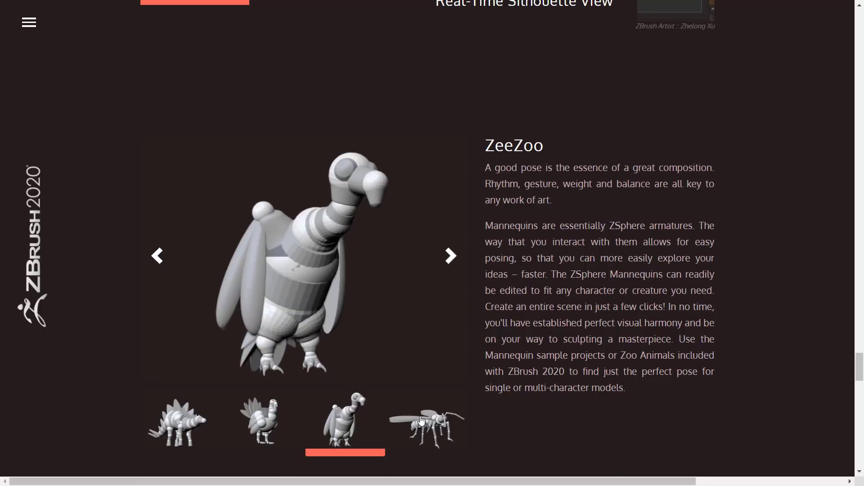
pyautogui.click(425, 421)
pyautogui.scroll(-2, 260, 387)
pyautogui.click(331, 411)
pyautogui.click(345, 412)
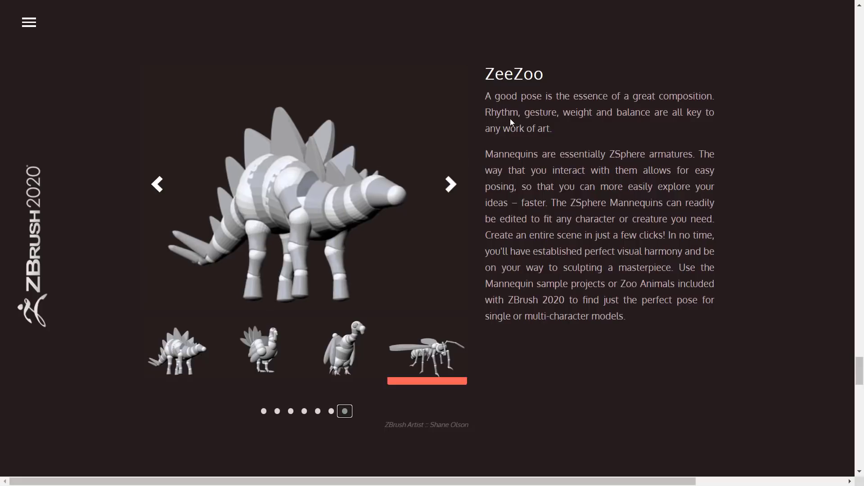
# Scroll on down to the Buy Now pricing section
pyautogui.scroll(-10, 497, 213)
pyautogui.scroll(-20, 493, 211)
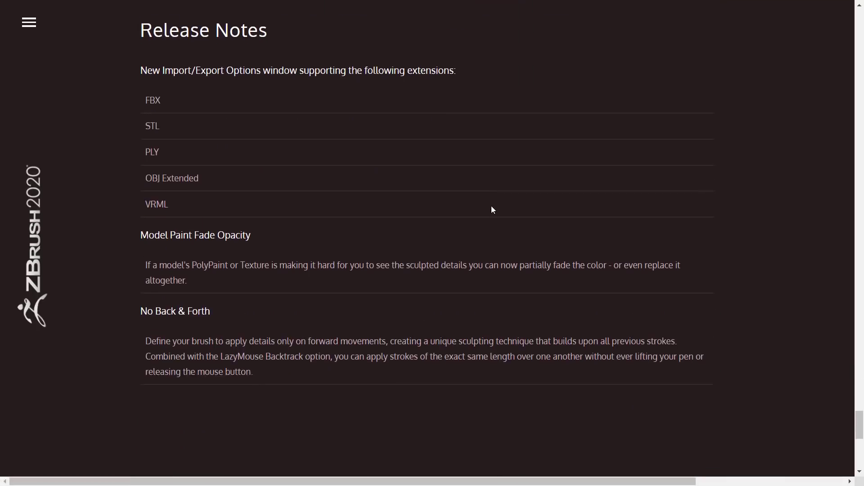
pyautogui.scroll(-1, 491, 204)
pyautogui.scroll(12, 491, 204)
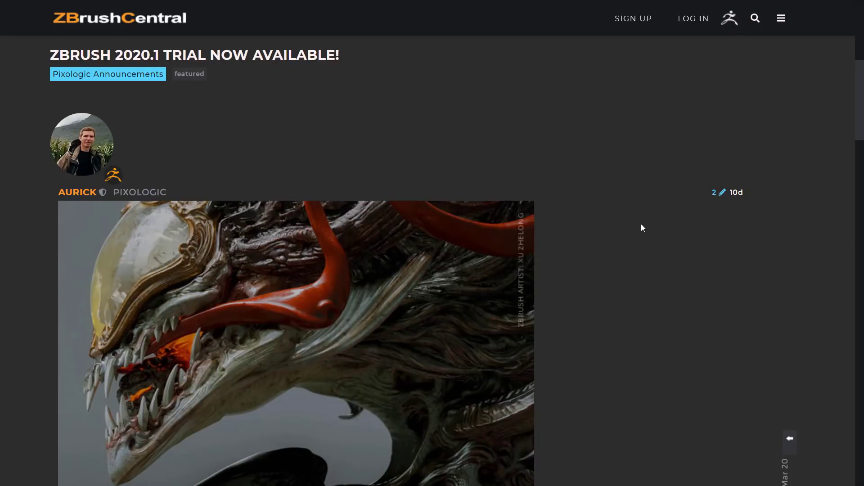
# Scroll the trial announcement post, highlight the evaluation-only note, and continue to the feature highlights
pyautogui.scroll(-10, 641, 224)
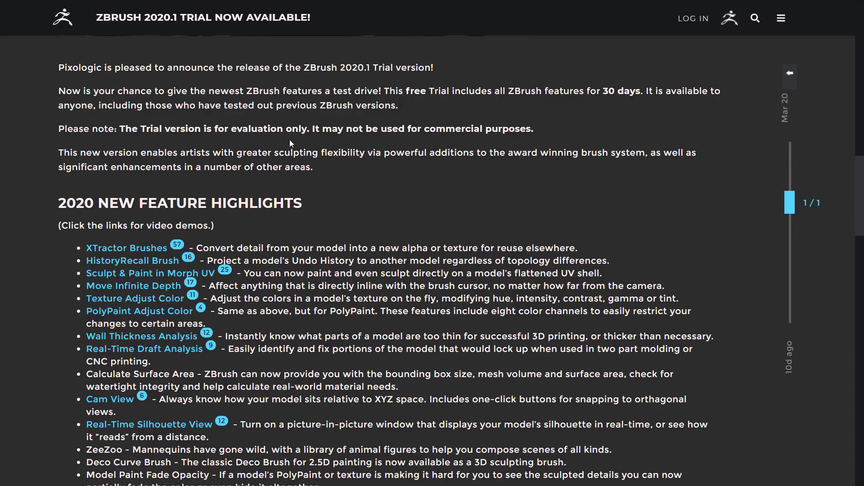
pyautogui.moveTo(272, 138); pyautogui.dragTo(586, 150)
pyautogui.click(577, 134)
pyautogui.scroll(-3, 504, 201)
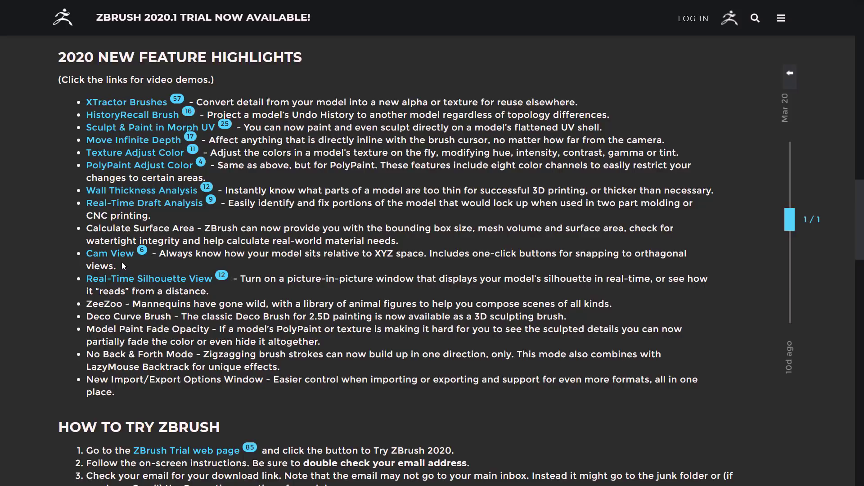
# Select the word ZeeZoo in the feature list and scroll on toward the Get ZBrush link
pyautogui.scroll(-2, 263, 268)
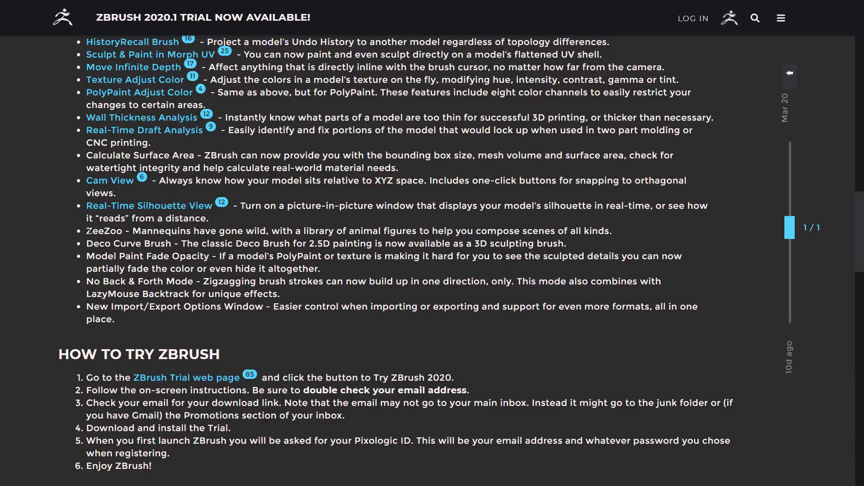
pyautogui.doubleClick(103, 231)
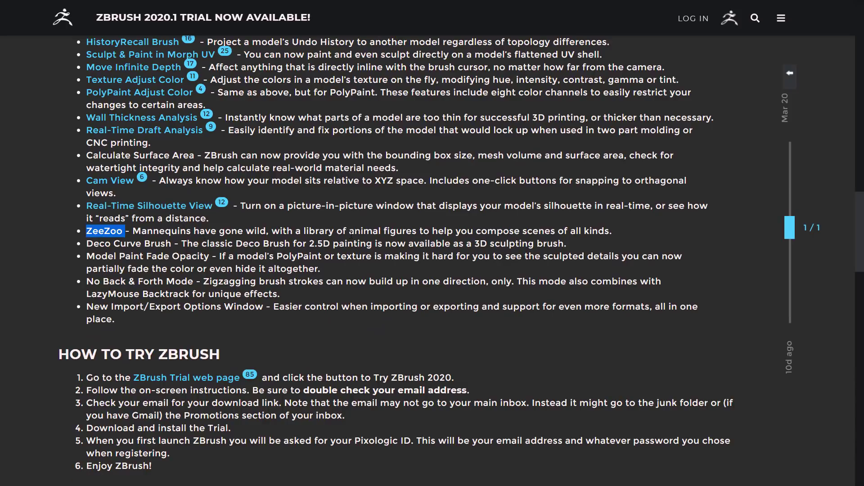
pyautogui.scroll(-2, 292, 246)
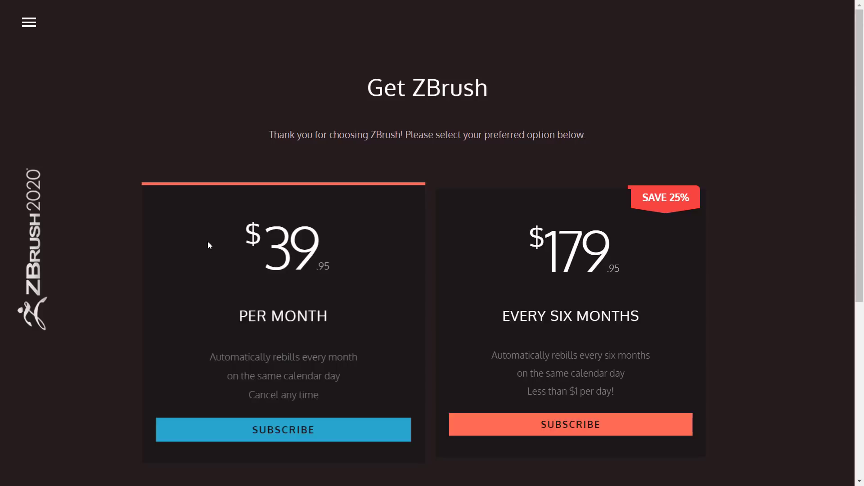
# Open the additional purchase options page and scroll to the pricing cards
pyautogui.scroll(-5, 210, 245)
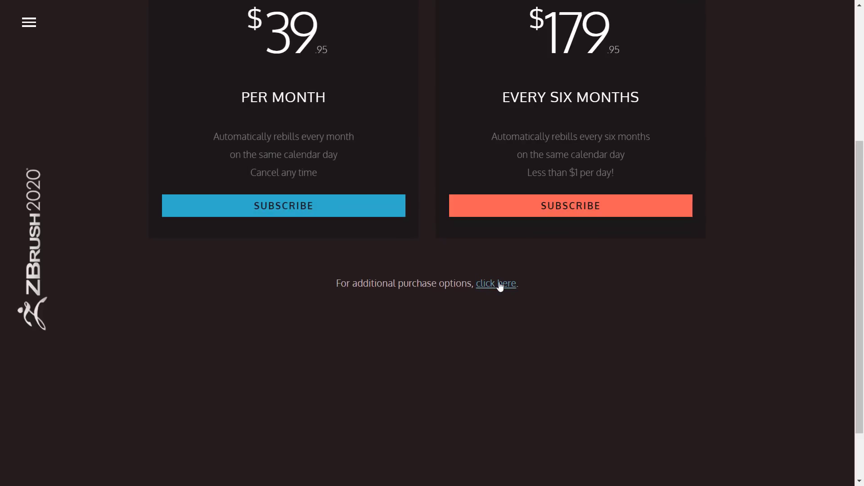
pyautogui.click(499, 283)
pyautogui.scroll(-3, 584, 241)
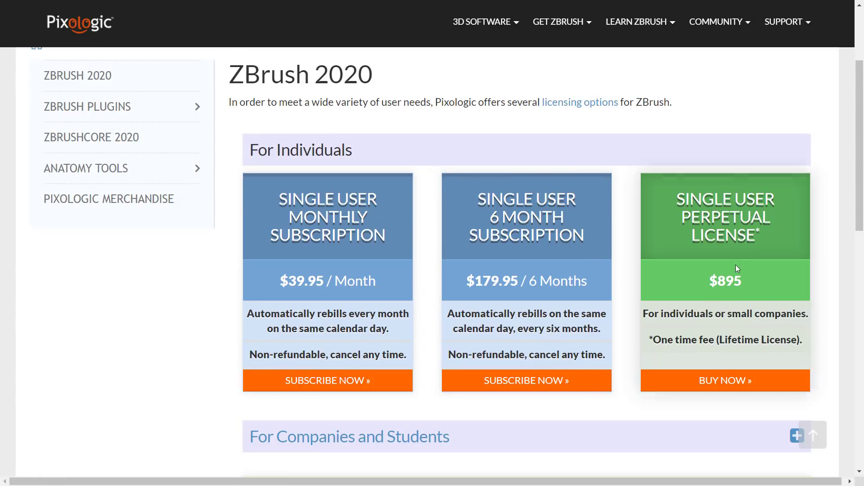
# Select the $895 perpetual licence price and expand the For Companies and Students section
pyautogui.doubleClick(720, 277)
pyautogui.scroll(-5, 648, 338)
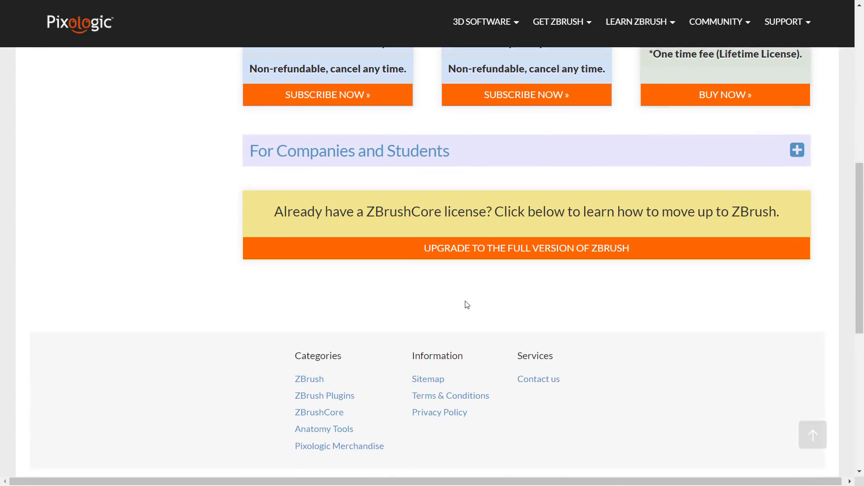
pyautogui.click(445, 152)
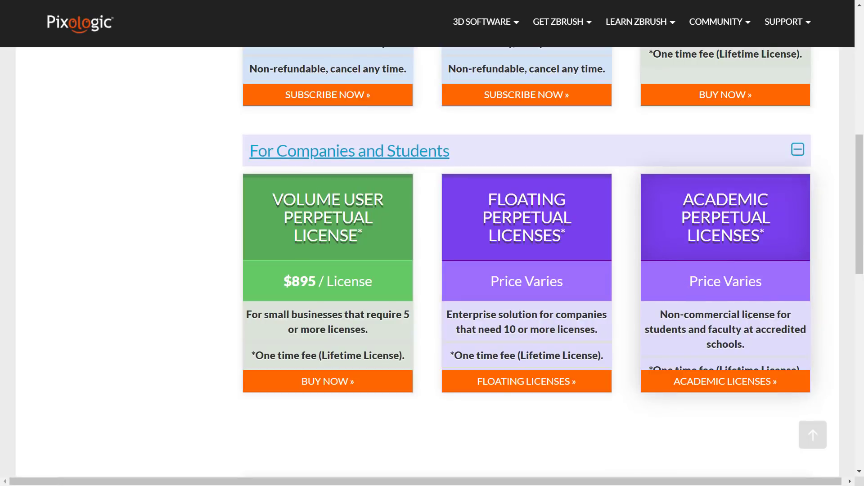
# Open the Academic Licenses page and highlight its 50% upgrade discount terms
pyautogui.click(727, 387)
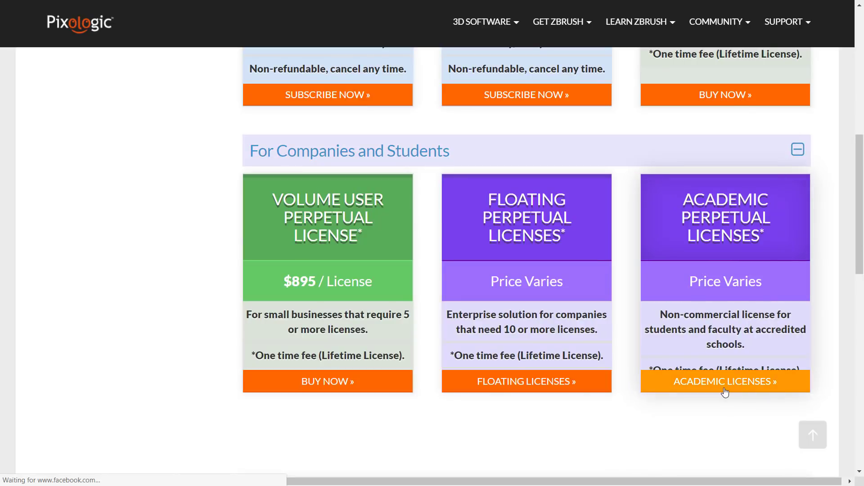
pyautogui.scroll(-15, 608, 319)
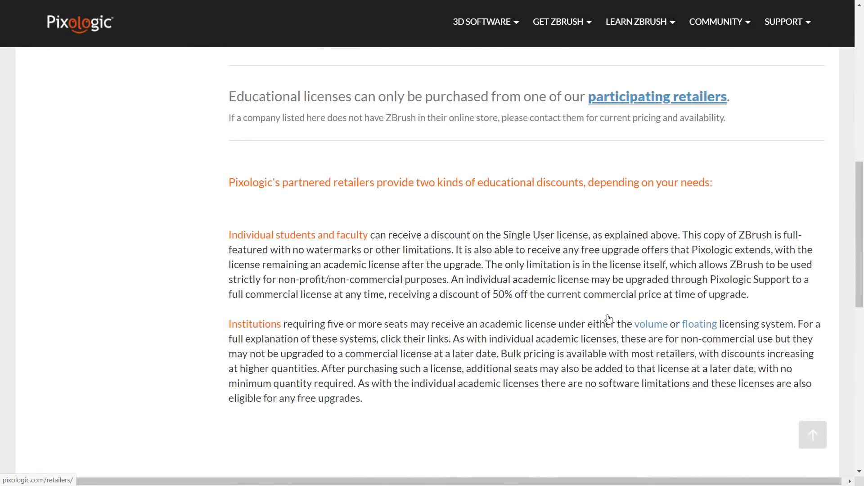
pyautogui.scroll(5, 608, 319)
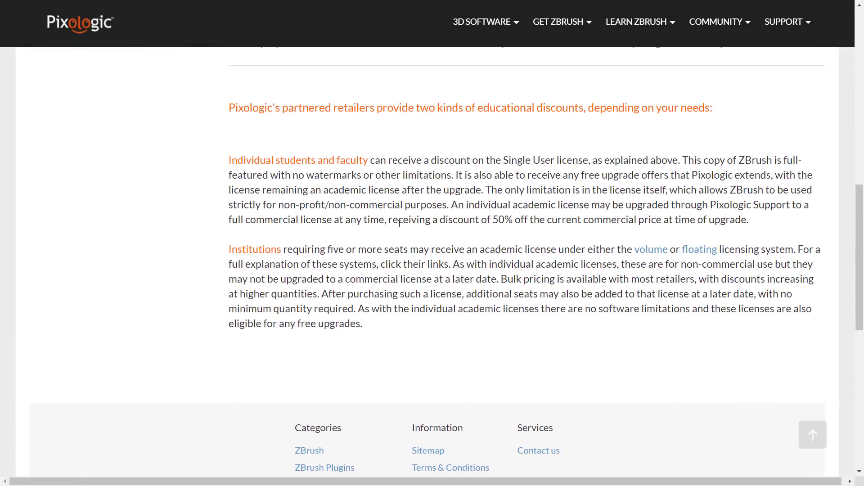
pyautogui.moveTo(397, 225); pyautogui.dragTo(662, 221)
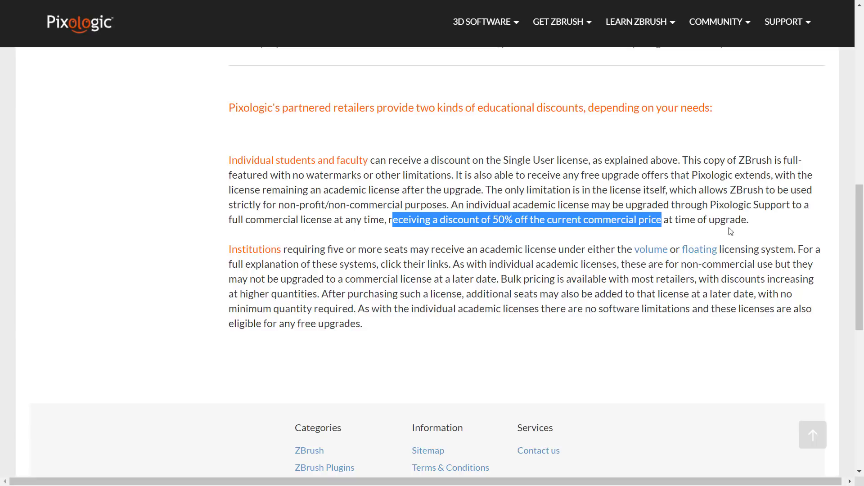
pyautogui.click(536, 208)
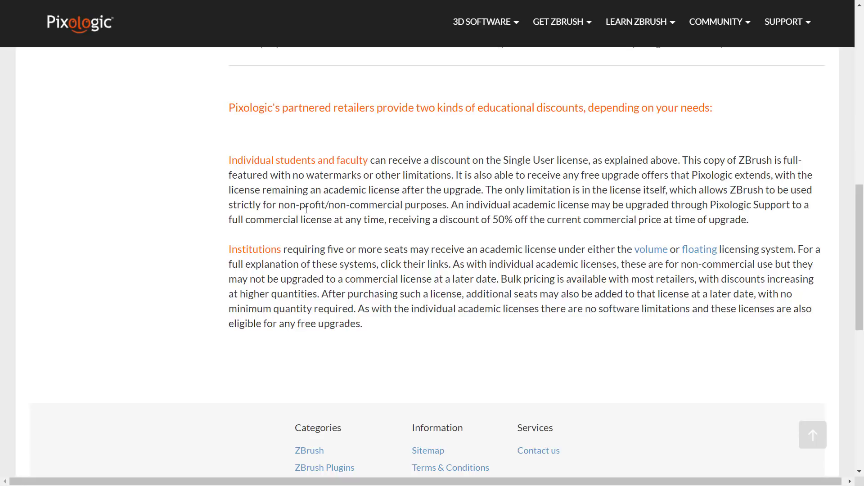
pyautogui.moveTo(306, 210); pyautogui.dragTo(753, 236)
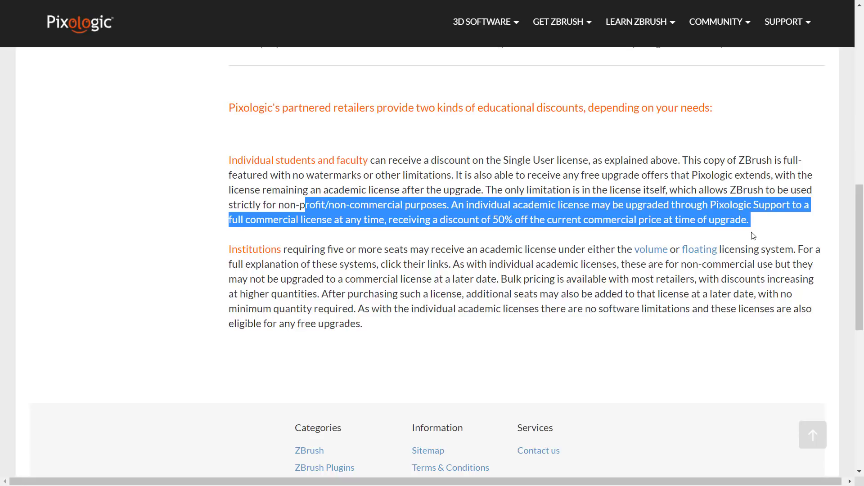
pyautogui.click(558, 216)
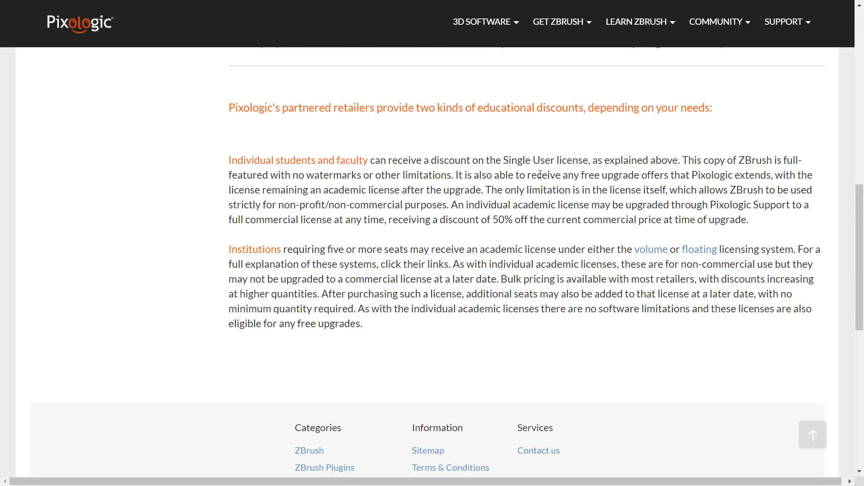
pyautogui.moveTo(431, 161); pyautogui.dragTo(630, 219)
pyautogui.click(617, 210)
pyautogui.scroll(10, 617, 214)
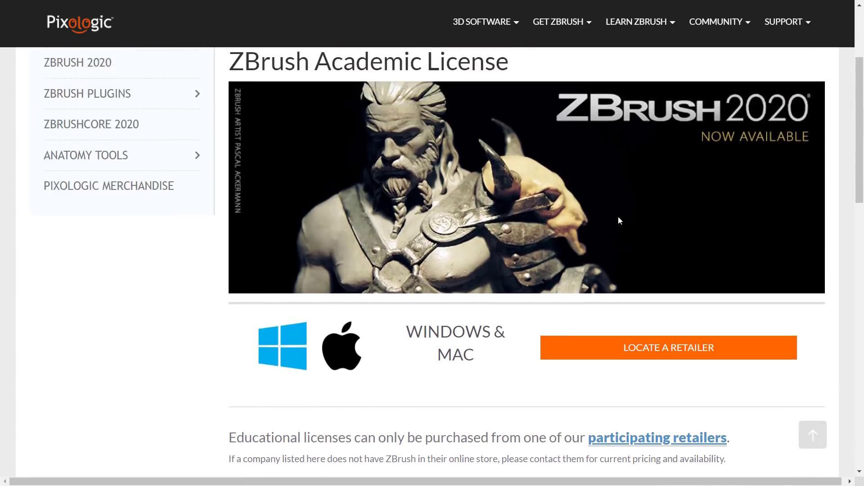
pyautogui.scroll(3, 620, 220)
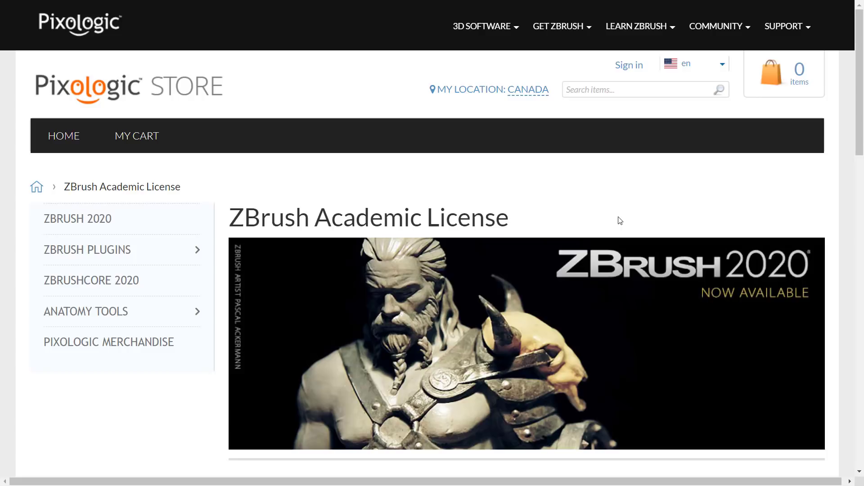
# Return to the top of the ZBrush 2020 release notes tab, then switch back to ZBrush
pyautogui.hotkey('ctrl', 'Tab')
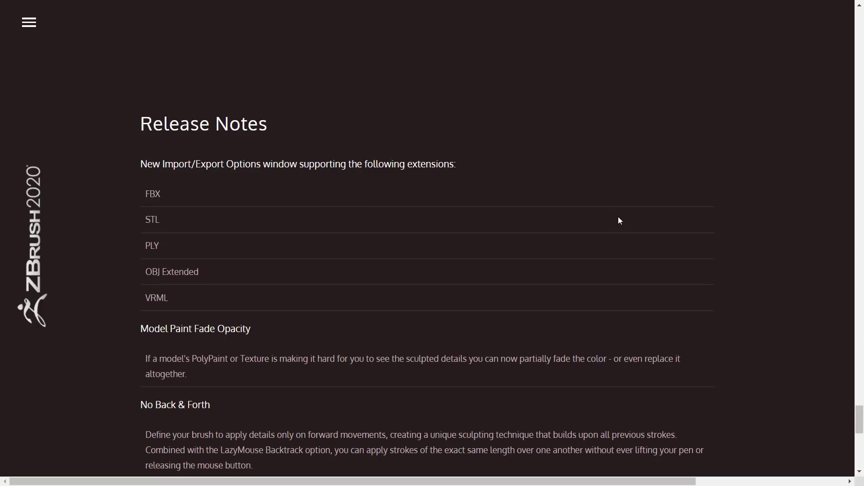
pyautogui.press('Home')
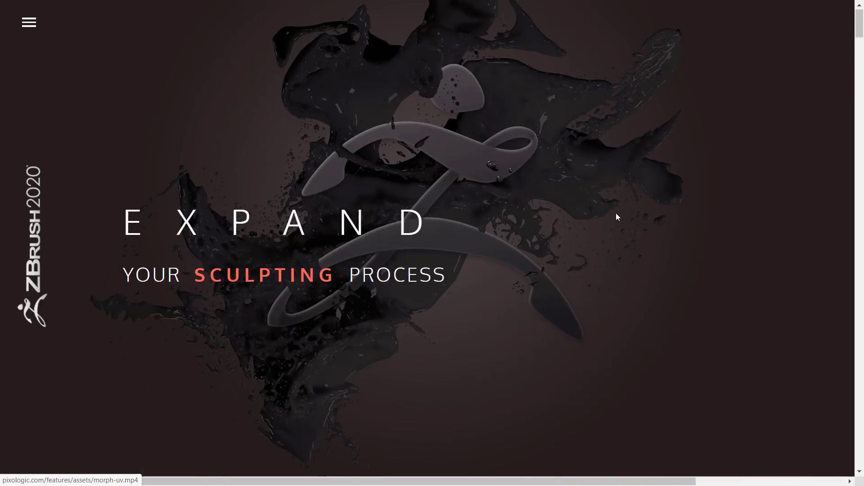
pyautogui.scroll(-2, 617, 215)
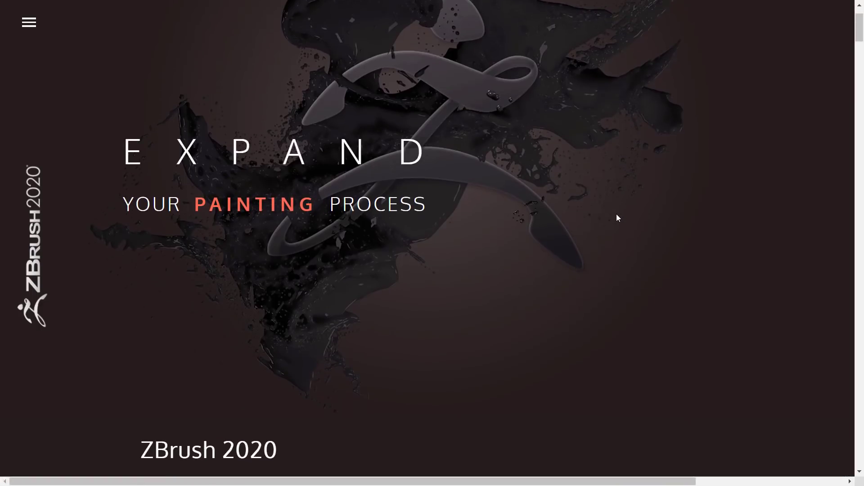
pyautogui.hotkey('alt', 'Tab')
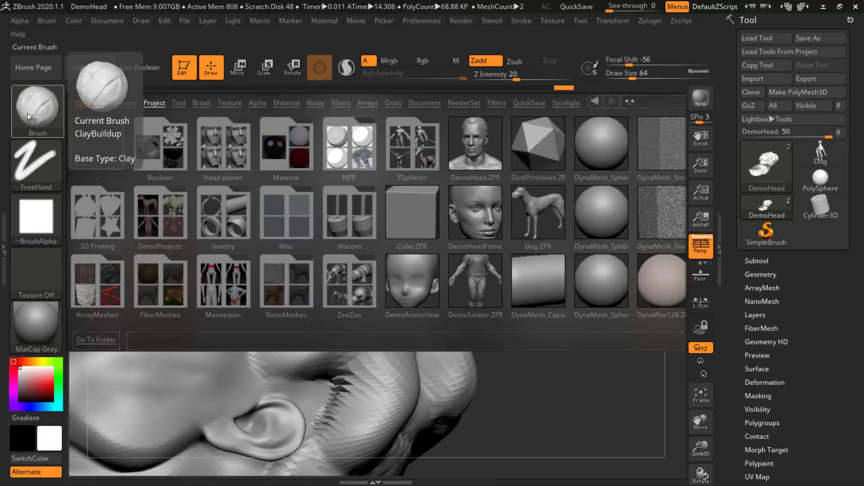
# Close LightBox, rotate the head to view it from below, and apply the ReflectYellow material
pyautogui.click(85, 68)
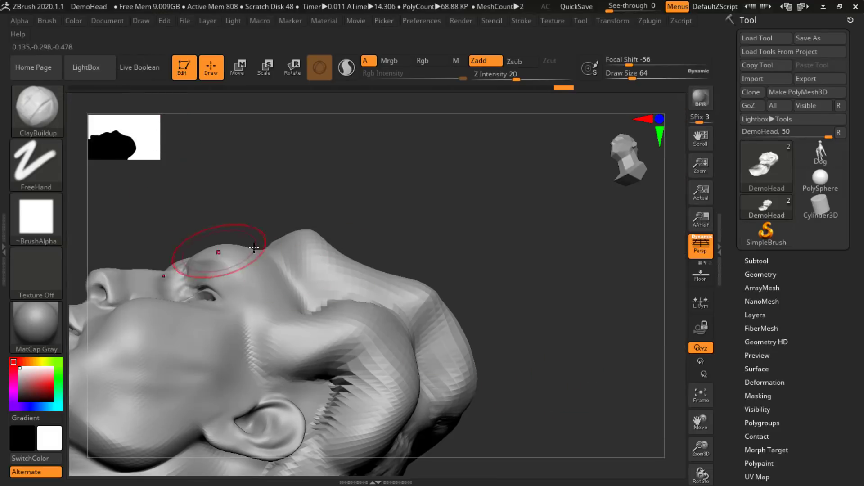
pyautogui.moveTo(250, 251); pyautogui.dragTo(328, 337)
pyautogui.click(36, 326)
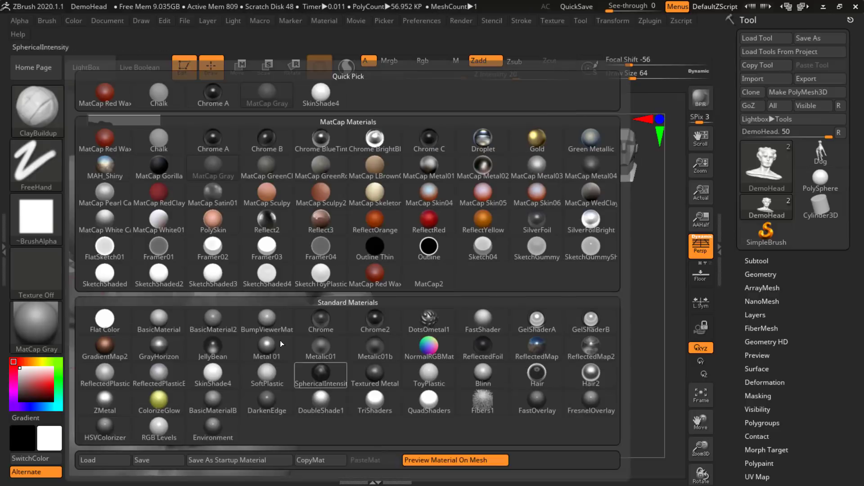
pyautogui.click(477, 227)
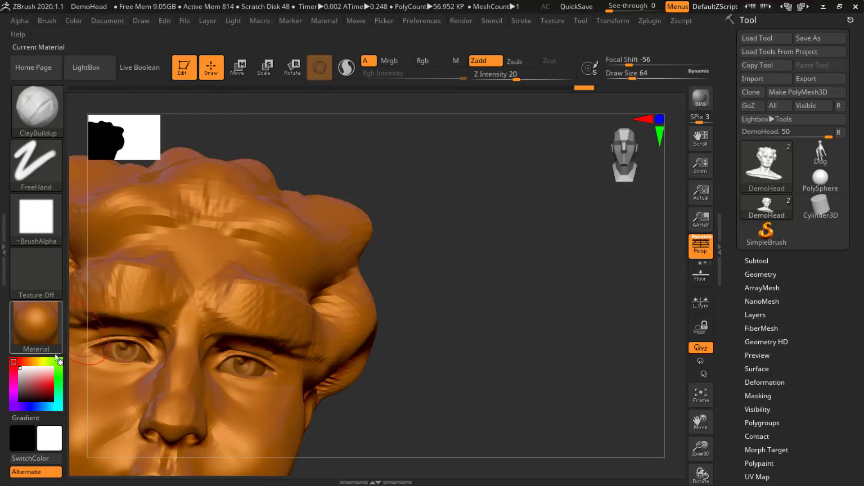
# Choose Texture 04 as the current texture
pyautogui.click(31, 266)
pyautogui.click(307, 331)
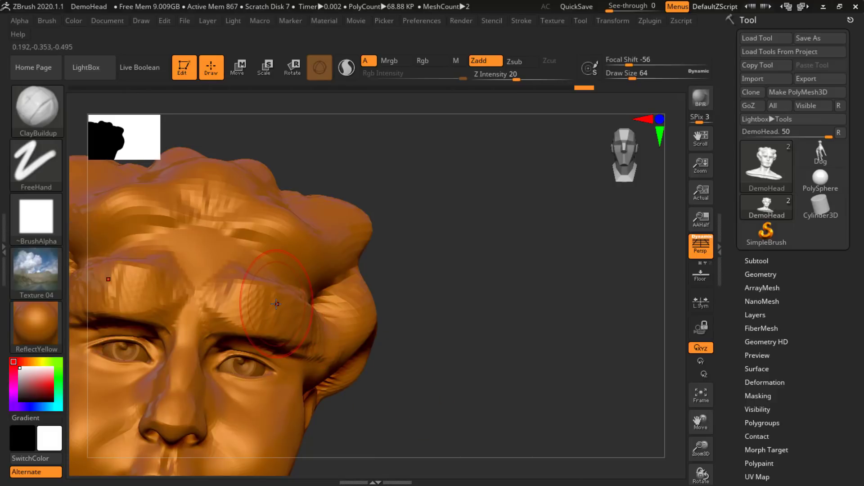
pyautogui.click(461, 20)
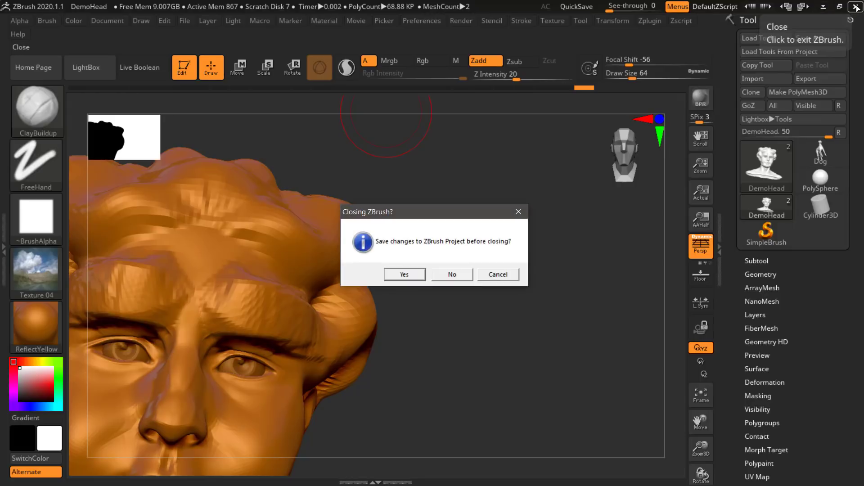
# Decline saving at the 'Closing ZBrush?' prompt and quit ZBrush without saving
pyautogui.click(445, 275)
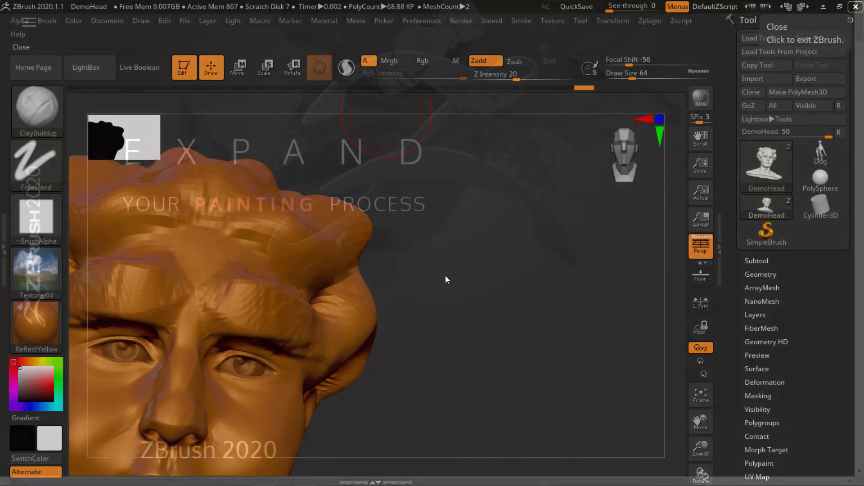